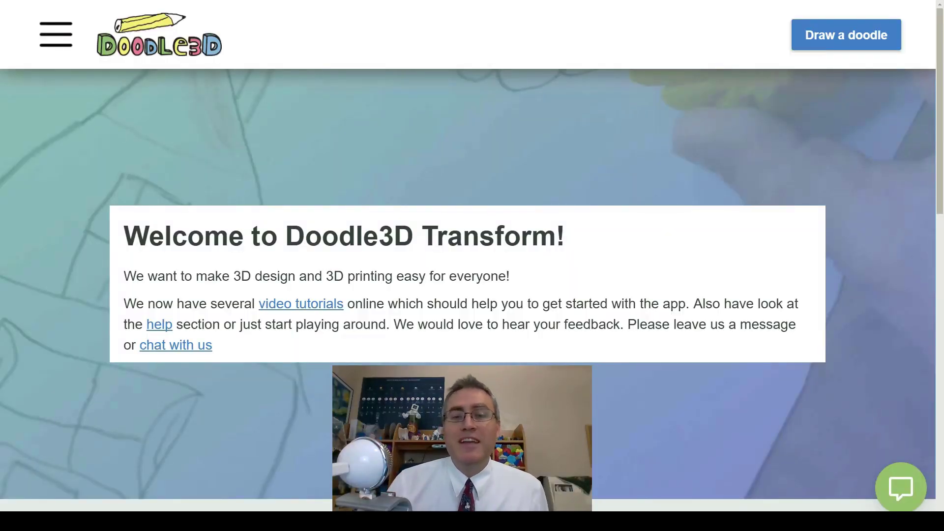
Step: Scroll down to My Doodles to reach the blue triangular chess set doodle
{"action": "scroll", "coordinate": [437, 277], "scroll_direction": "down", "scroll_amount": 15}
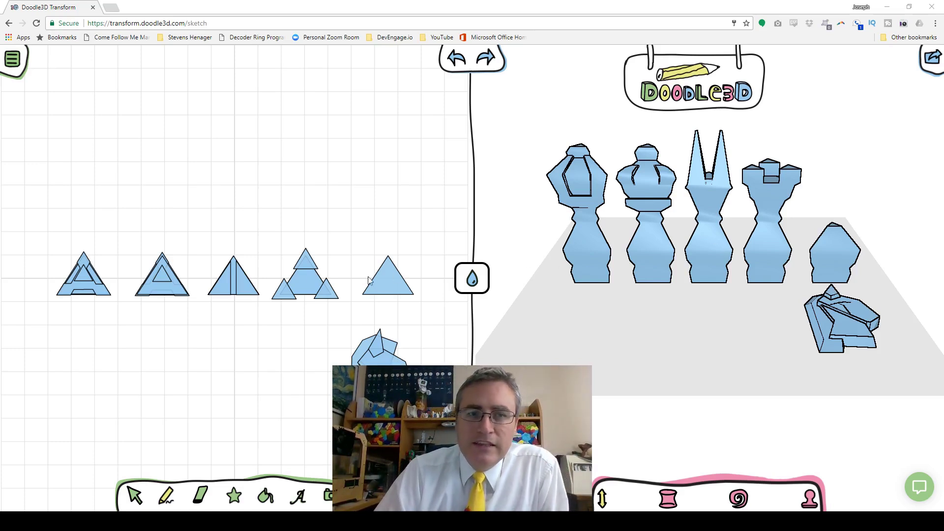
Step: Box-select the twin-spiked piece's triangle and zoom the 3D preview in on the pieces
{"action": "left_click_drag", "start_coordinate": [204, 203], "coordinate": [263, 333]}
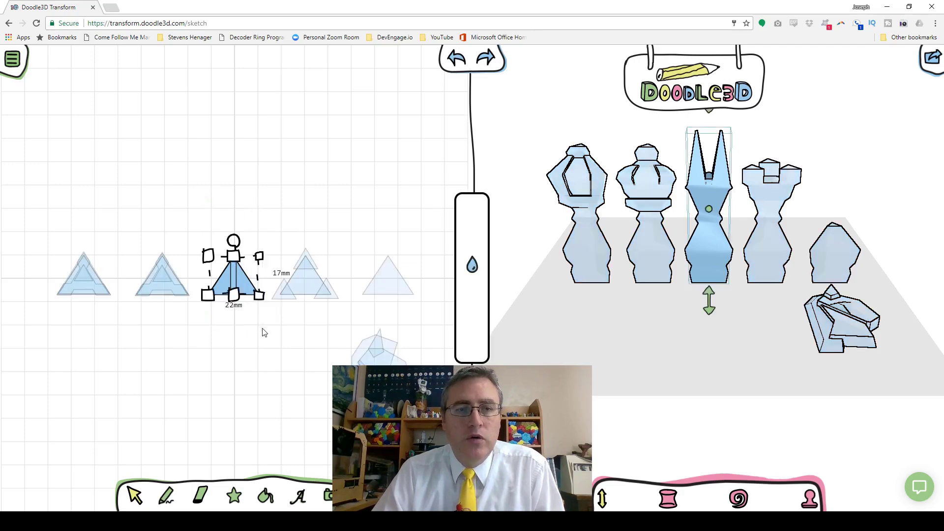
{"action": "scroll", "coordinate": [709, 309], "scroll_direction": "up", "scroll_amount": 5}
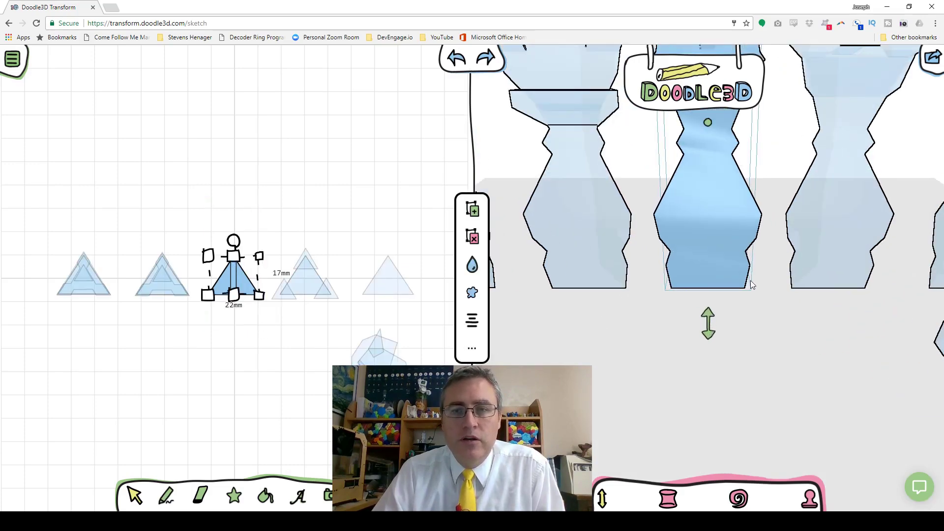
{"action": "right_click_drag", "start_coordinate": [766, 269], "coordinate": [747, 390]}
{"action": "scroll", "coordinate": [748, 384], "scroll_direction": "down", "scroll_amount": 2}
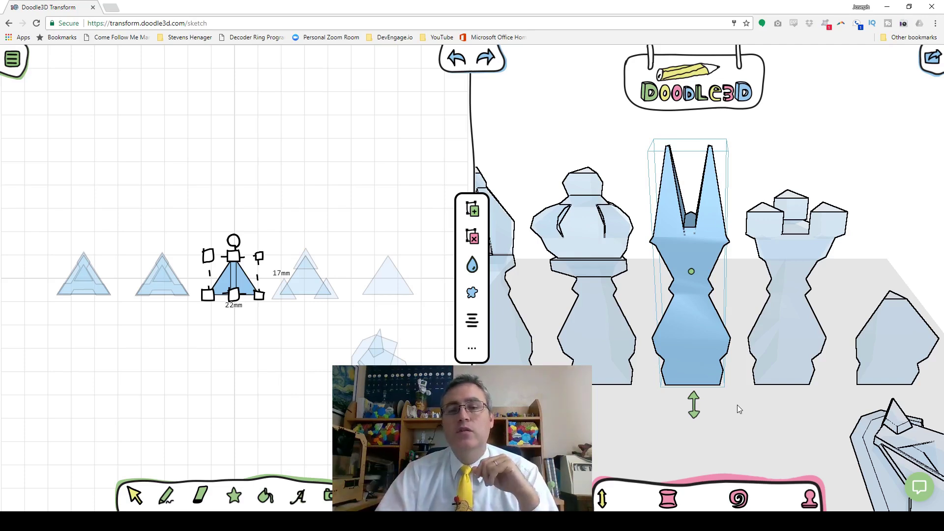
{"action": "left_click", "coordinate": [737, 499]}
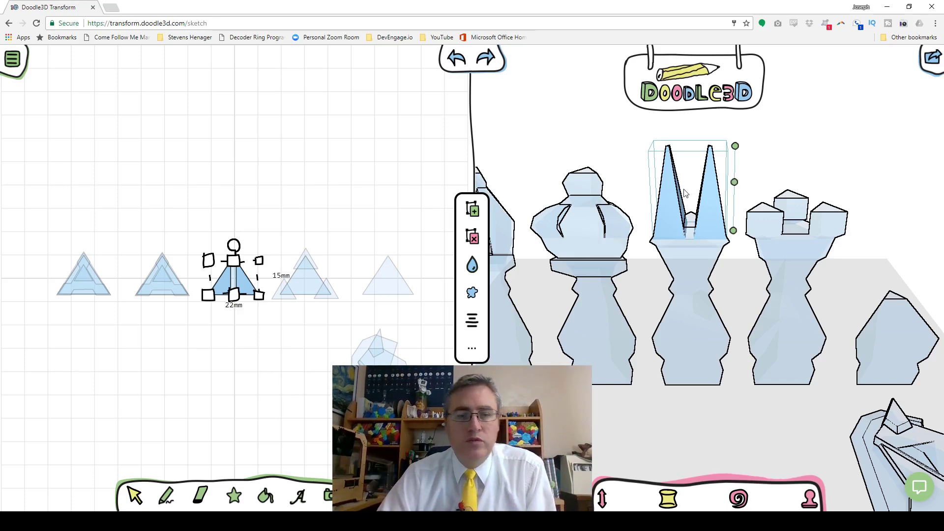
Step: Click through the twin-spiked piece's spike, top and body until one horizontal slice is selected
{"action": "left_click", "coordinate": [662, 187]}
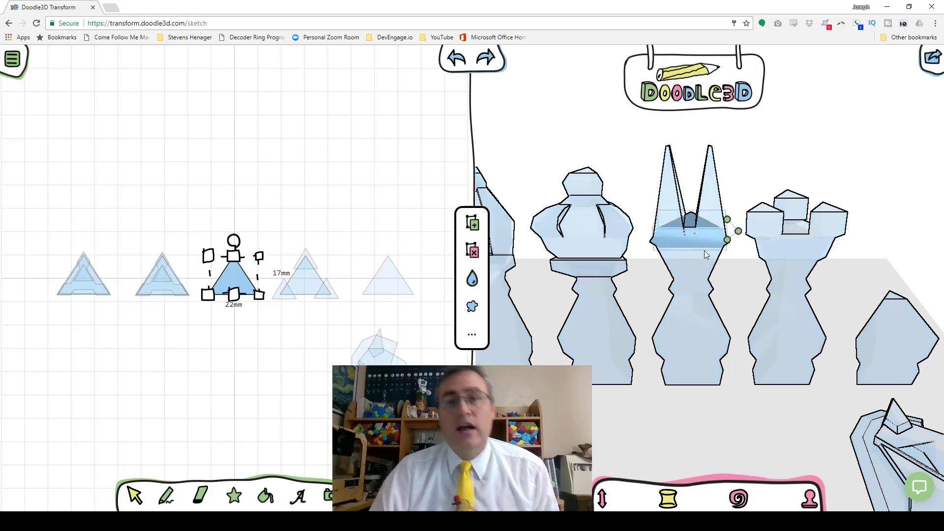
{"action": "left_click", "coordinate": [707, 196]}
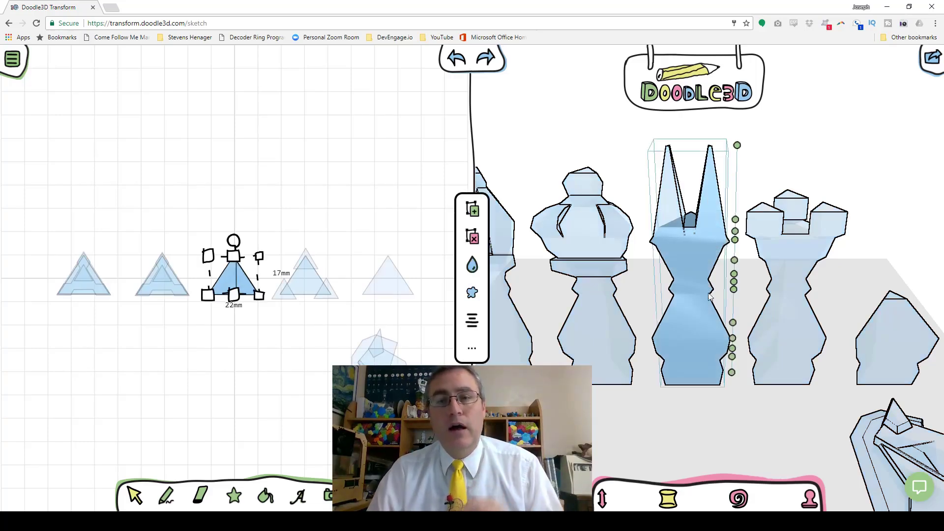
{"action": "left_click", "coordinate": [709, 409]}
{"action": "left_click", "coordinate": [701, 238]}
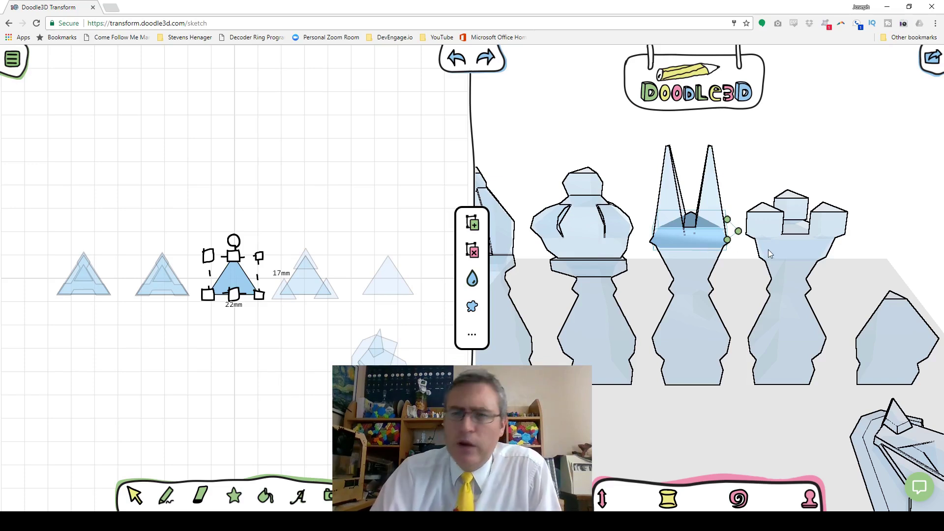
{"action": "left_click", "coordinate": [770, 295], "text": "shift"}
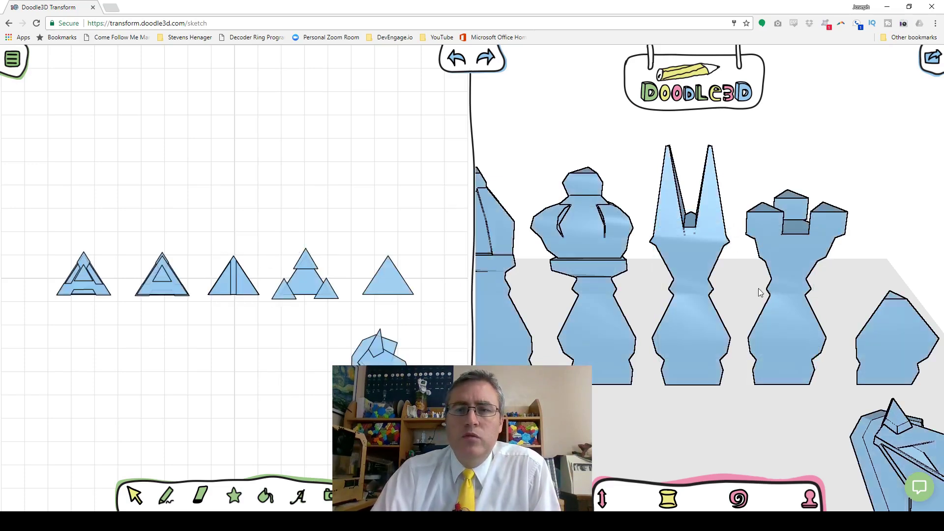
{"action": "left_click", "coordinate": [782, 288]}
{"action": "left_click", "coordinate": [770, 218], "text": "shift"}
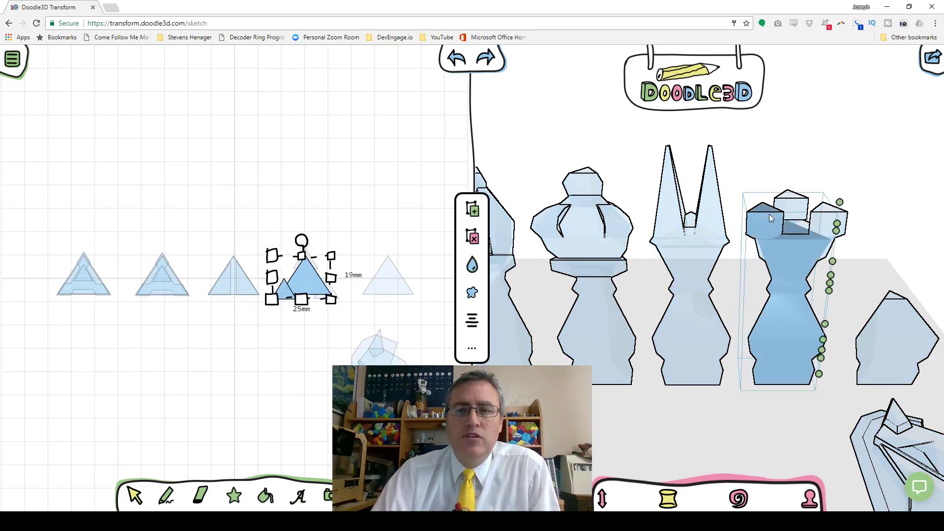
{"action": "left_click", "coordinate": [842, 239]}
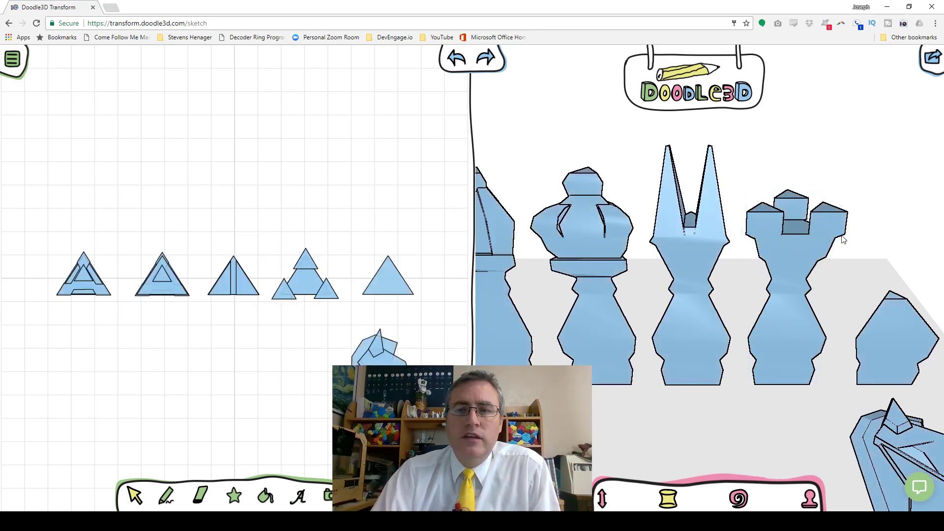
{"action": "left_click", "coordinate": [790, 243]}
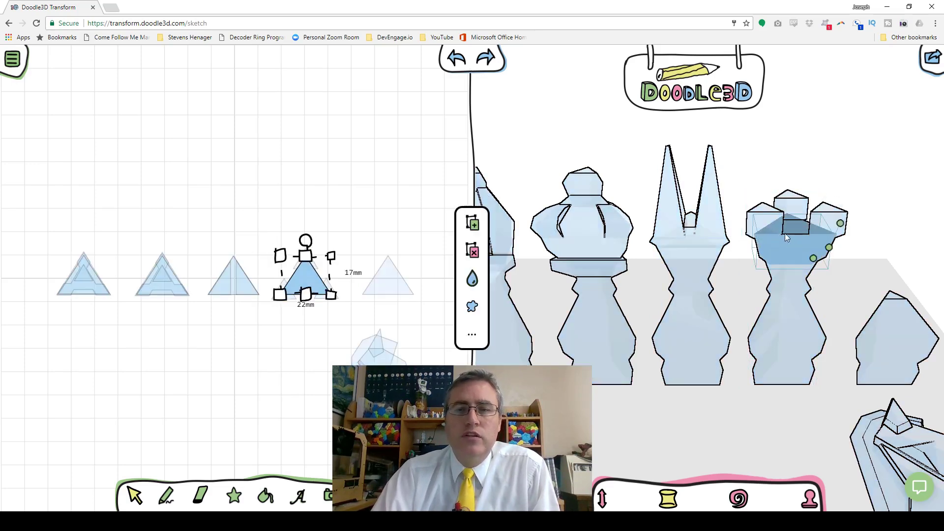
{"action": "left_click", "coordinate": [720, 247], "text": "shift"}
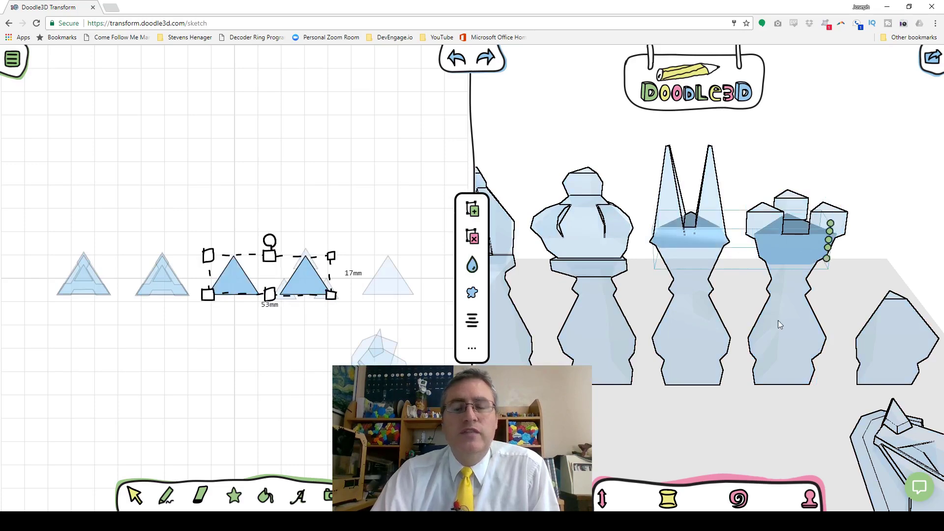
{"action": "left_click_drag", "start_coordinate": [738, 291], "coordinate": [737, 204]}
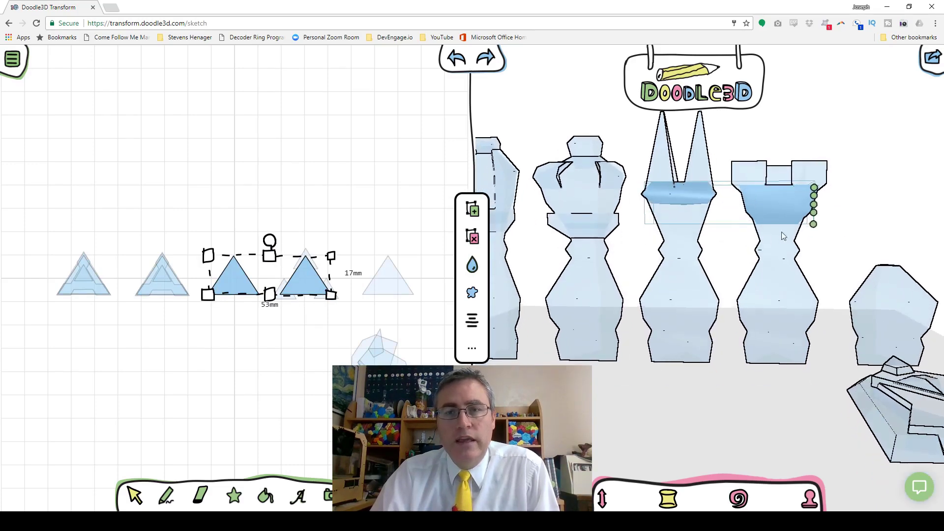
{"action": "left_click", "coordinate": [737, 262]}
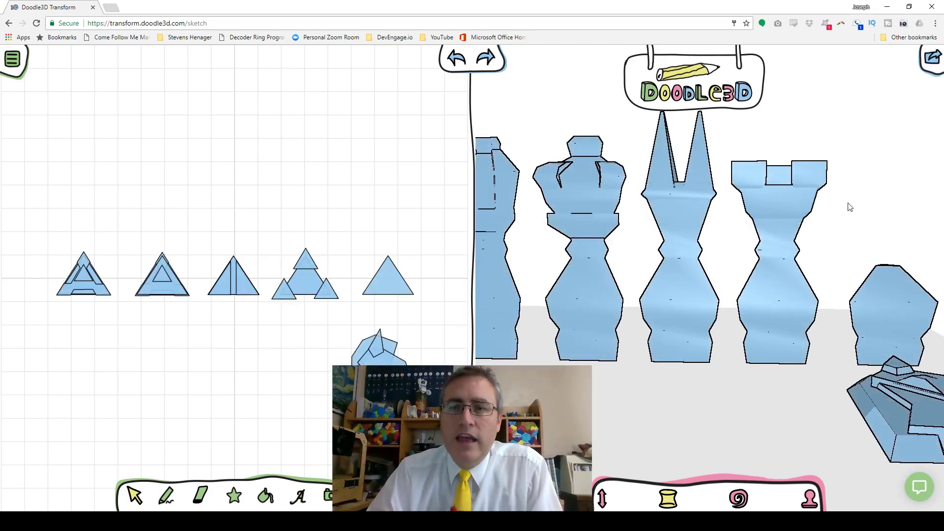
{"action": "left_click_drag", "start_coordinate": [849, 204], "coordinate": [846, 269]}
Step: Select the rook cluster's middle triangle and drag it up above the row of sketches
{"action": "left_click", "coordinate": [296, 263]}
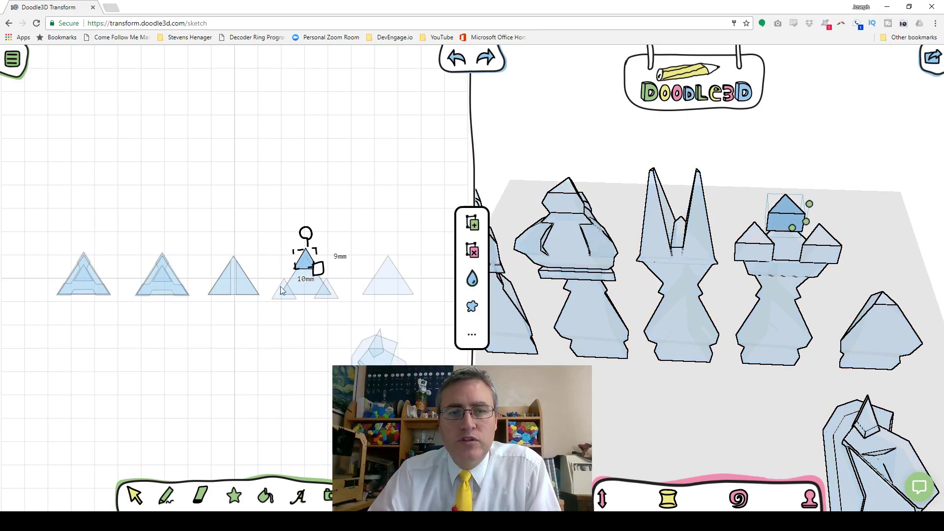
{"action": "left_click", "coordinate": [338, 299]}
{"action": "left_click", "coordinate": [326, 295]}
{"action": "left_click", "coordinate": [302, 281]}
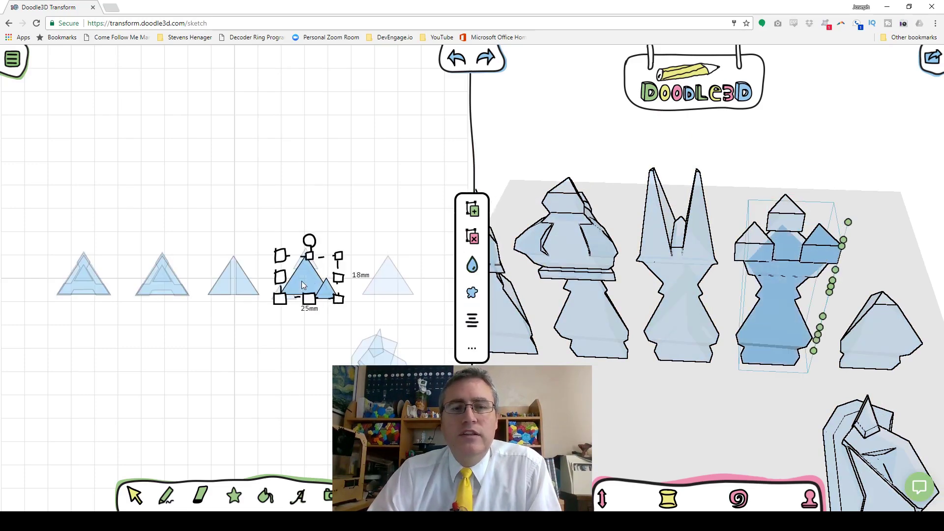
{"action": "left_click", "coordinate": [303, 310]}
{"action": "left_click", "coordinate": [301, 289]}
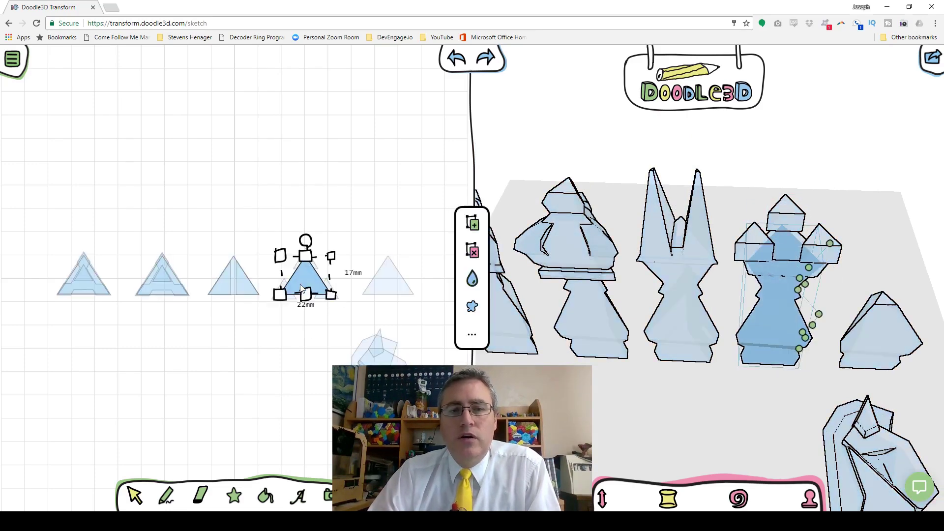
{"action": "left_click_drag", "start_coordinate": [301, 289], "coordinate": [328, 196]}
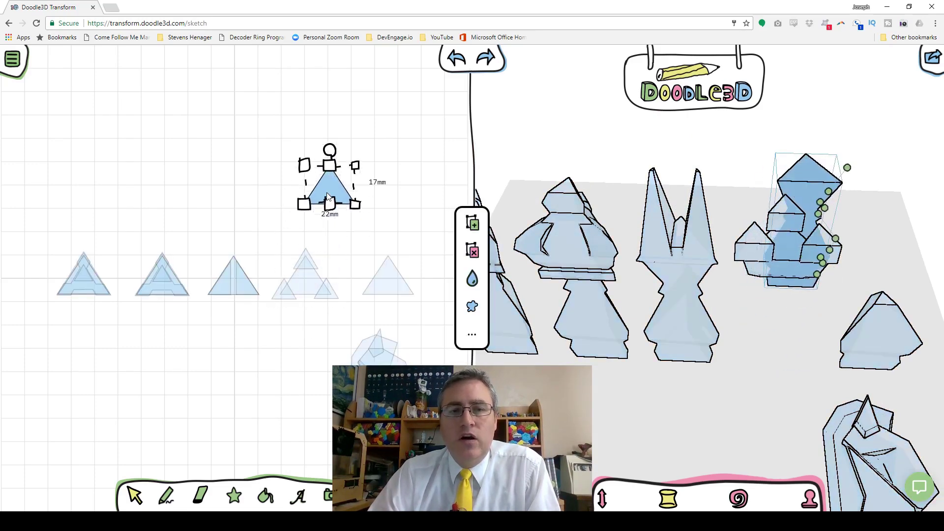
Step: Drag the middle triangle down out of the cluster, then undo twice with Ctrl+Z
{"action": "left_click", "coordinate": [302, 288]}
{"action": "left_click", "coordinate": [310, 308]}
{"action": "left_click", "coordinate": [302, 275]}
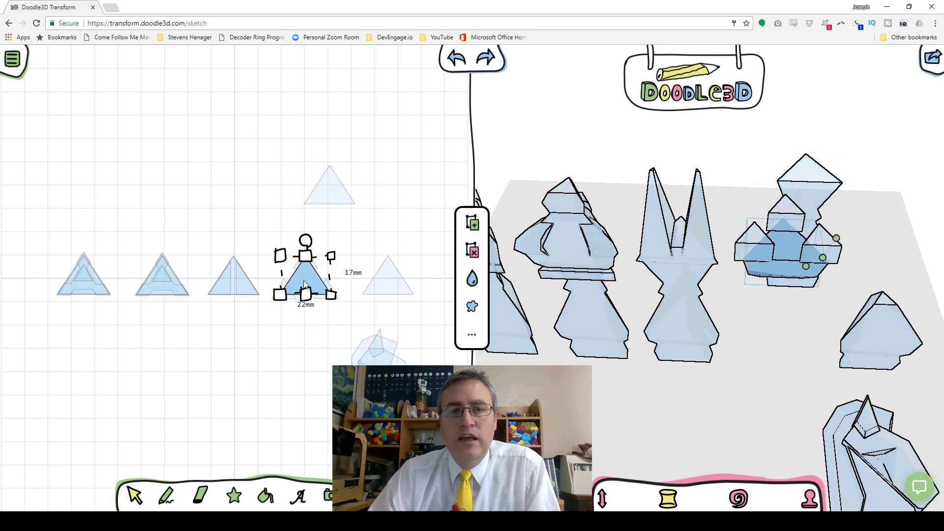
{"action": "left_click_drag", "start_coordinate": [304, 285], "coordinate": [298, 348]}
{"action": "left_click", "coordinate": [329, 403]}
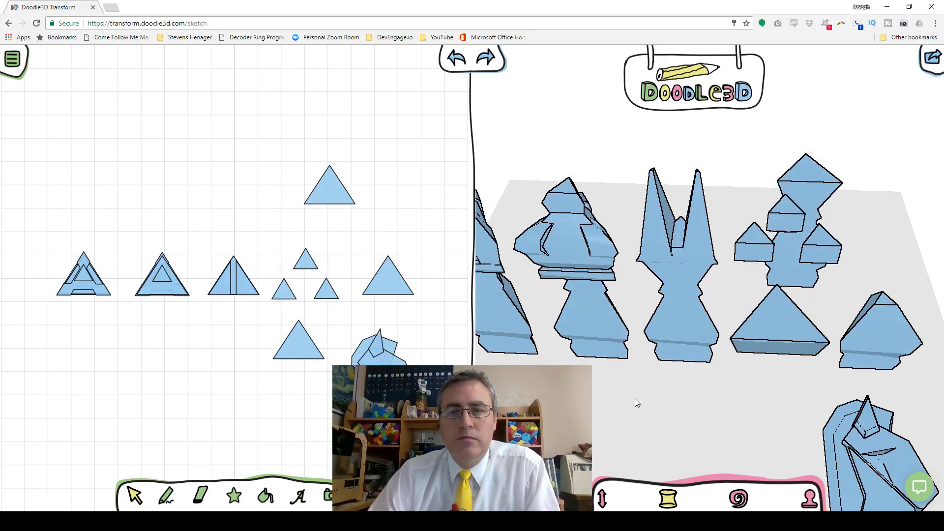
{"action": "left_click_drag", "start_coordinate": [635, 399], "coordinate": [627, 367]}
{"action": "key", "text": "ctrl+z"}
{"action": "key", "text": "ctrl+z"}
{"action": "key", "text": "ctrl+z"}
{"action": "key", "text": "ctrl+z"}
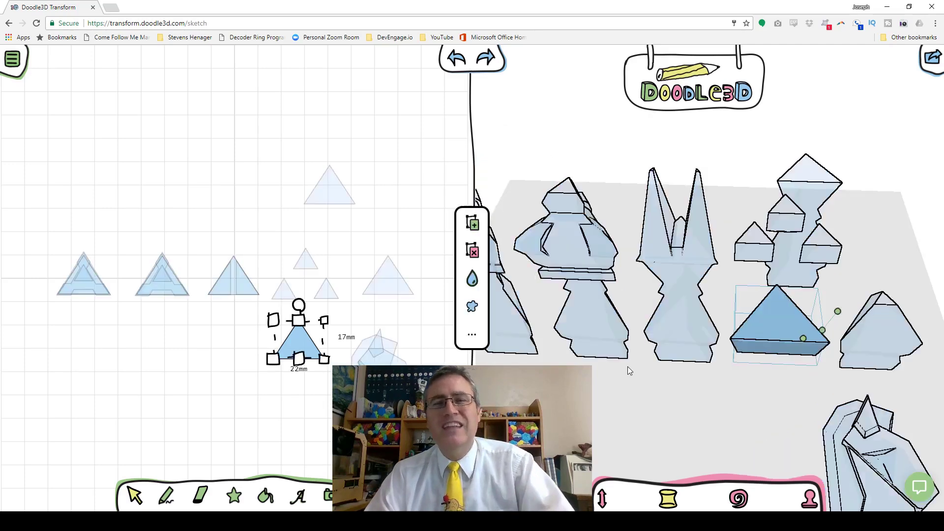
{"action": "key", "text": "ctrl+z"}
{"action": "key", "text": "ctrl+z"}
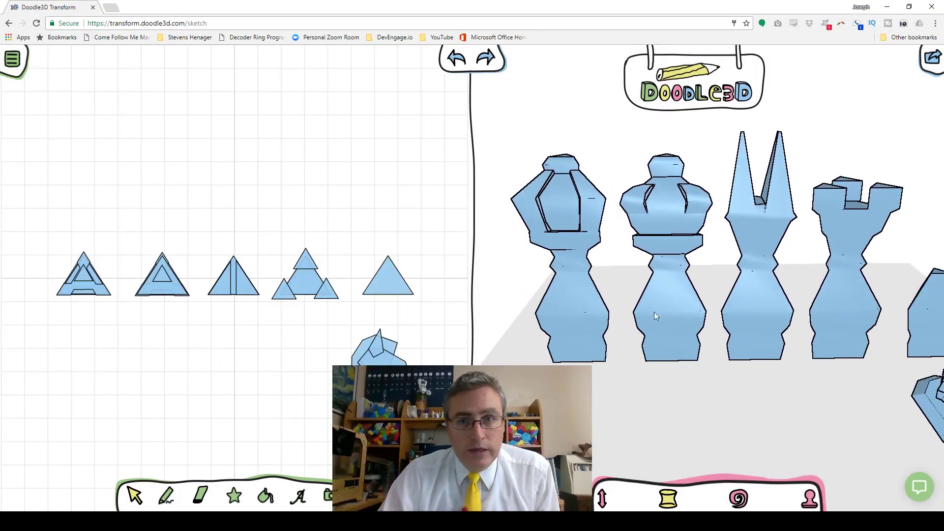
Step: Select the first chess piece in the sketch
{"action": "left_click", "coordinate": [589, 282]}
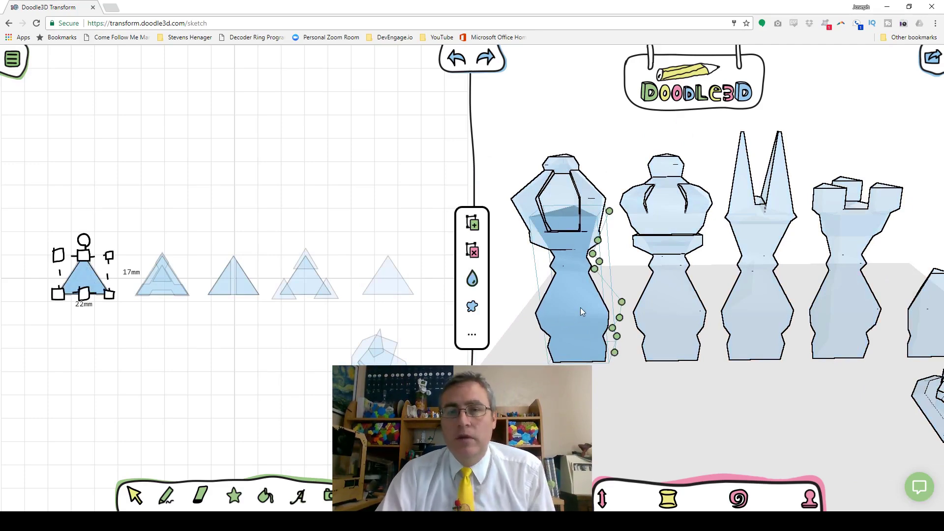
{"action": "left_click", "coordinate": [523, 300]}
{"action": "left_click", "coordinate": [564, 196]}
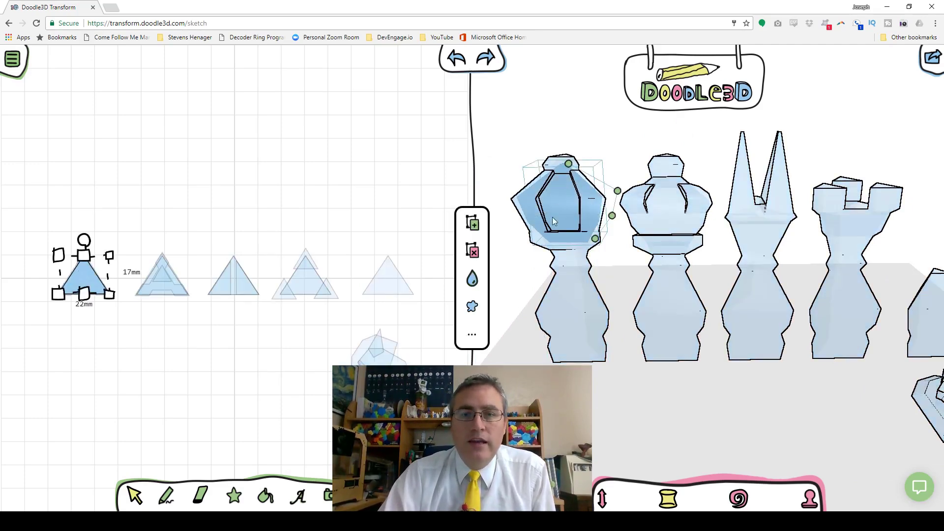
{"action": "mouse_move", "coordinate": [517, 283]}
{"action": "left_mouse_down"}
{"action": "mouse_move", "coordinate": [525, 310]}
{"action": "mouse_move", "coordinate": [617, 270]}
{"action": "mouse_move", "coordinate": [535, 337]}
{"action": "mouse_move", "coordinate": [532, 320]}
{"action": "left_mouse_up"}
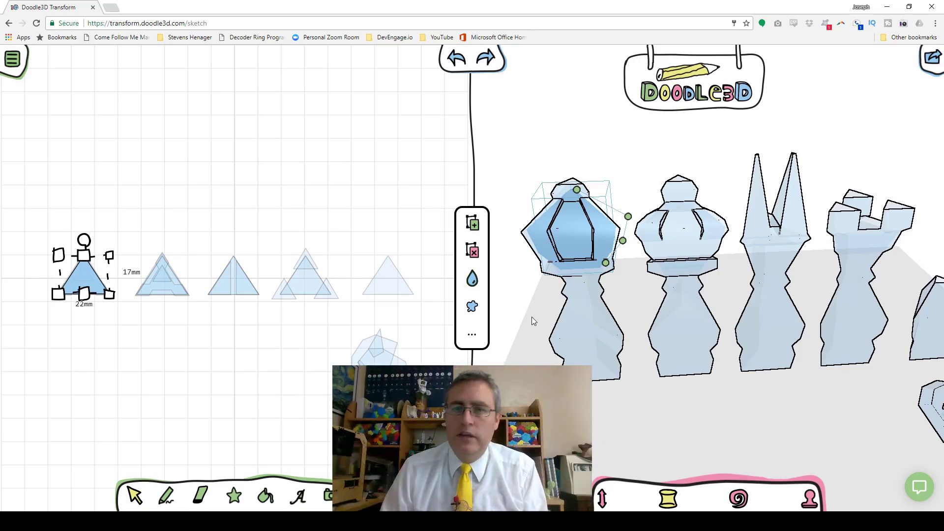
{"action": "left_click", "coordinate": [622, 310]}
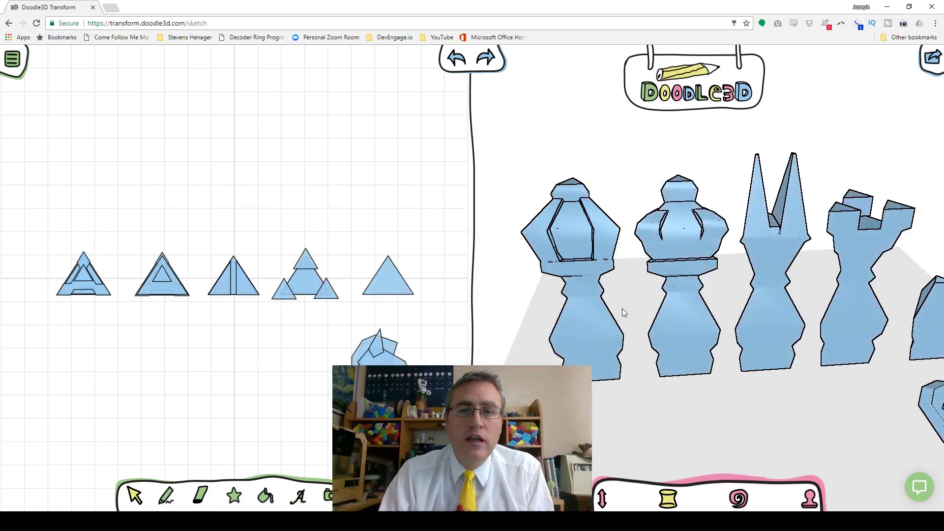
{"action": "left_click", "coordinate": [667, 252]}
{"action": "left_click", "coordinate": [634, 270]}
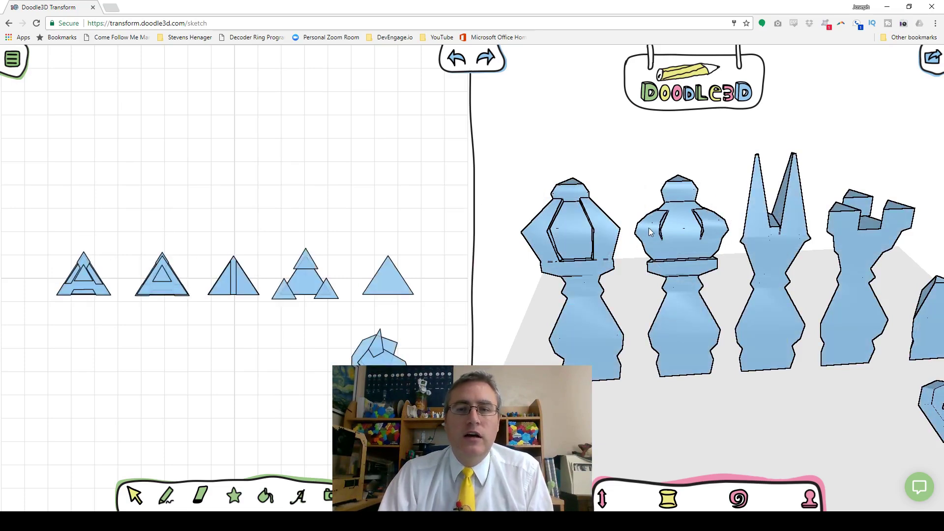
{"action": "left_click", "coordinate": [649, 230]}
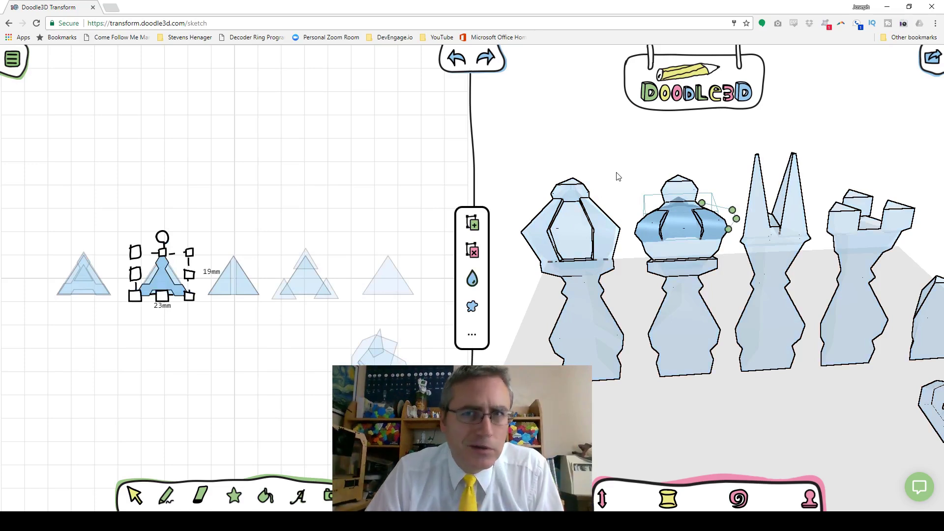
{"action": "left_click", "coordinate": [625, 203]}
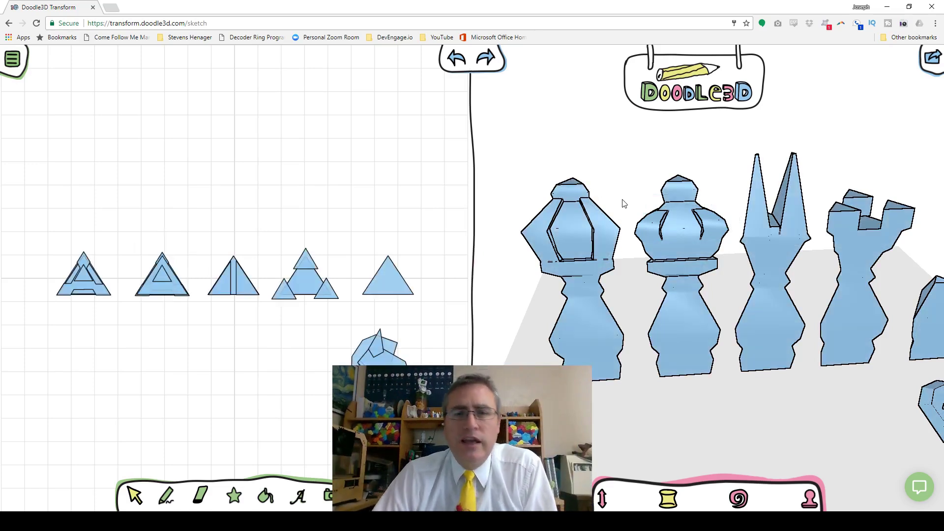
Step: Draw a triangle outline with the polygon tool below the existing shapes
{"action": "left_click", "coordinate": [608, 223]}
{"action": "scroll", "coordinate": [69, 316], "scroll_direction": "up", "scroll_amount": 5}
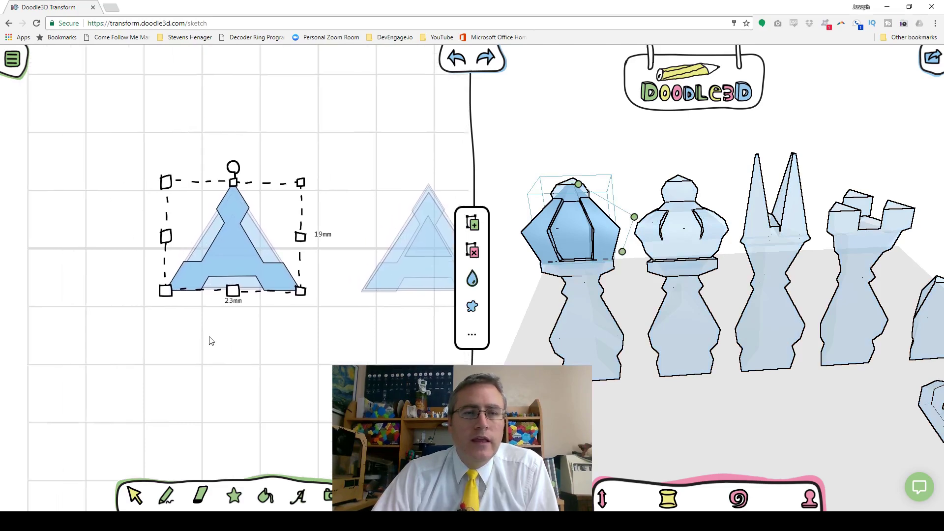
{"action": "left_click", "coordinate": [233, 495]}
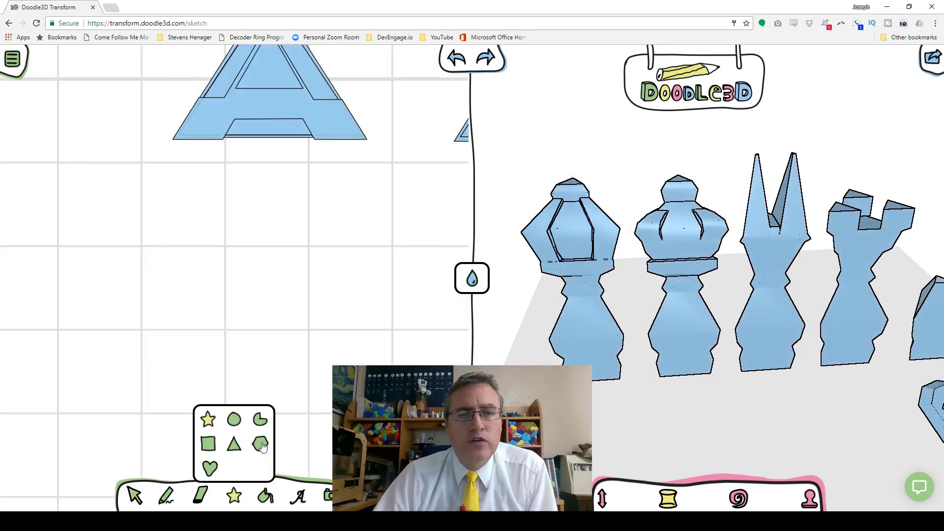
{"action": "left_click", "coordinate": [207, 443]}
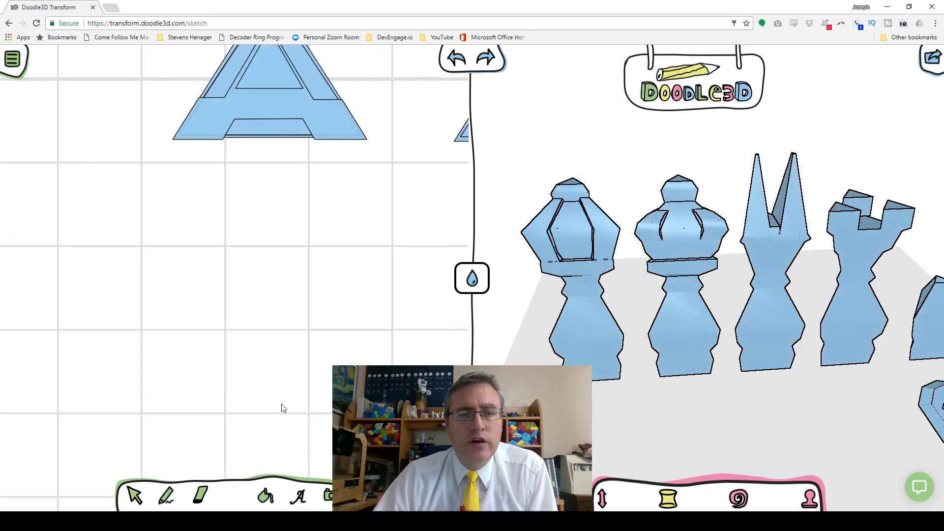
{"action": "mouse_move", "coordinate": [270, 325]}
{"action": "left_mouse_down"}
{"action": "mouse_move", "coordinate": [297, 310]}
{"action": "mouse_move", "coordinate": [341, 226]}
{"action": "mouse_move", "coordinate": [348, 97]}
{"action": "mouse_move", "coordinate": [389, 59]}
{"action": "left_mouse_up"}
{"action": "scroll", "coordinate": [357, 264], "scroll_direction": "down", "scroll_amount": 2}
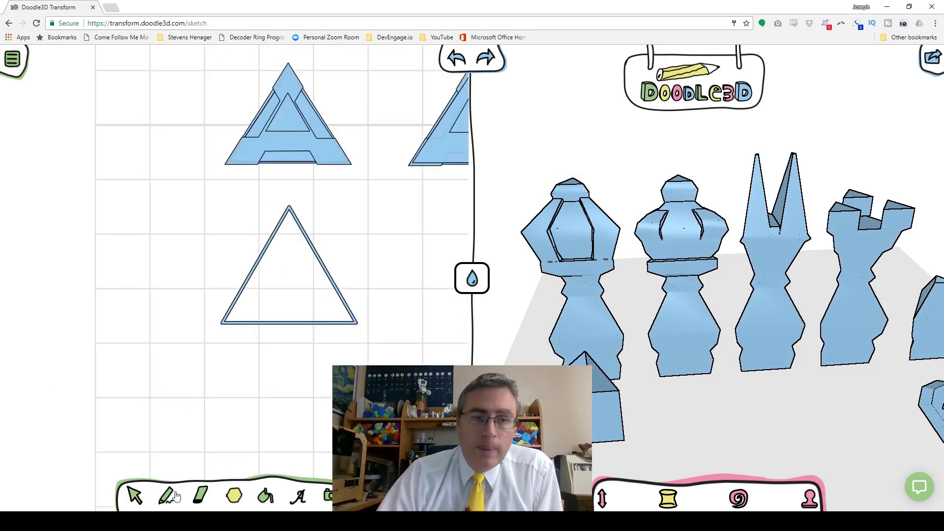
Step: Draw four straight lines inside the triangle: two diagonals, a horizontal and a short vertical
{"action": "left_click", "coordinate": [168, 503]}
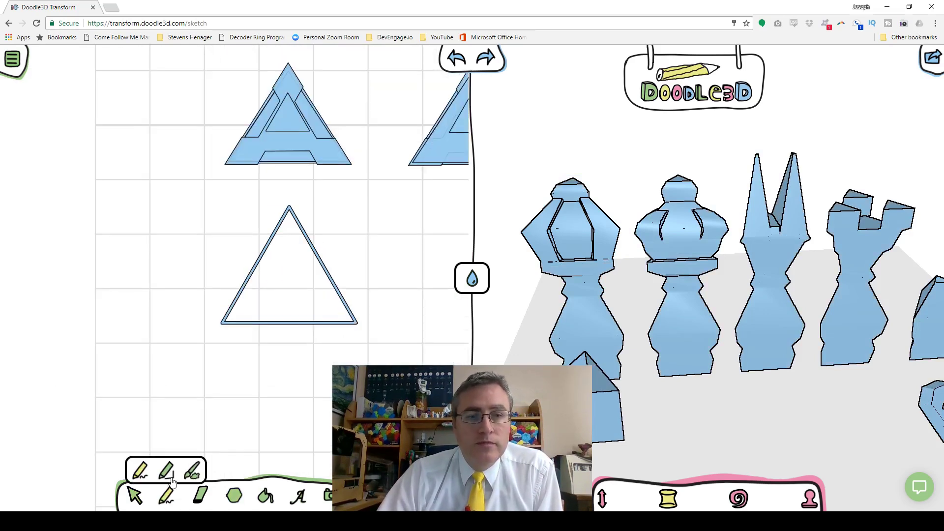
{"action": "left_click", "coordinate": [174, 469]}
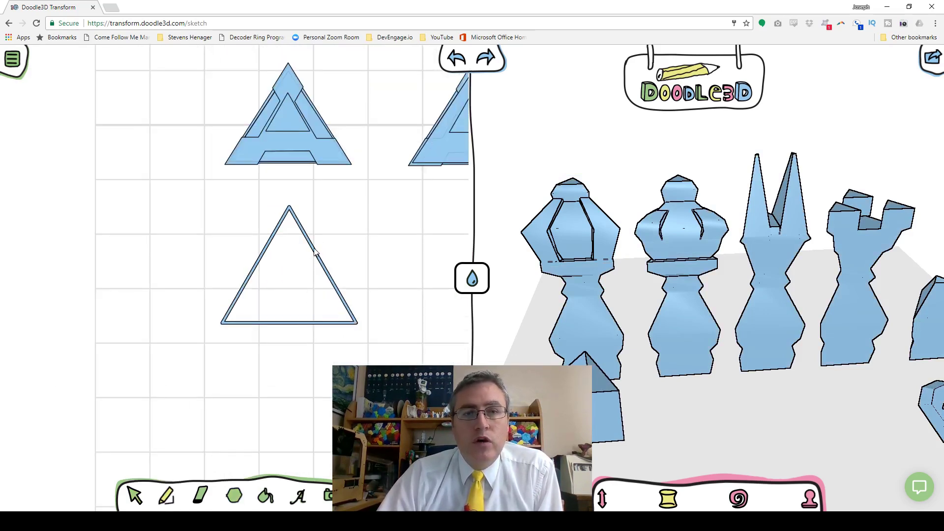
{"action": "left_click_drag", "start_coordinate": [309, 243], "coordinate": [267, 322]}
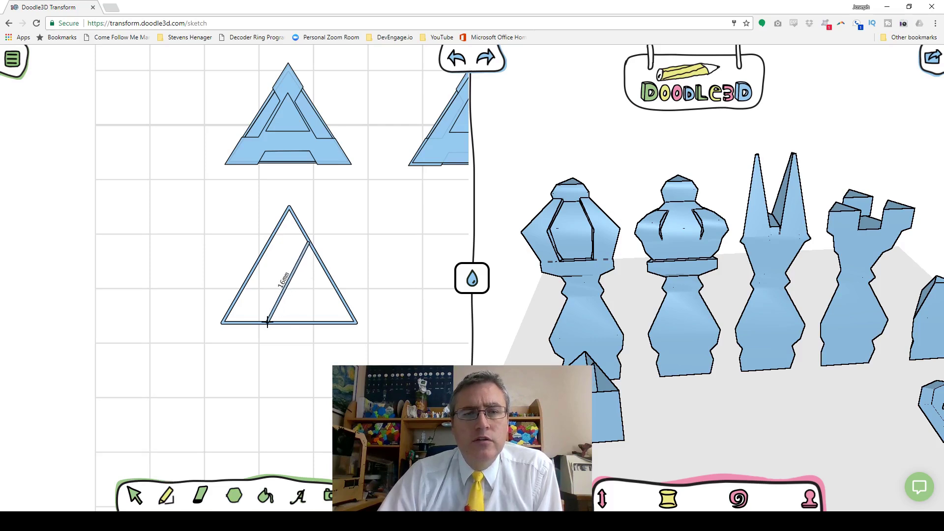
{"action": "left_click_drag", "start_coordinate": [269, 248], "coordinate": [315, 322]}
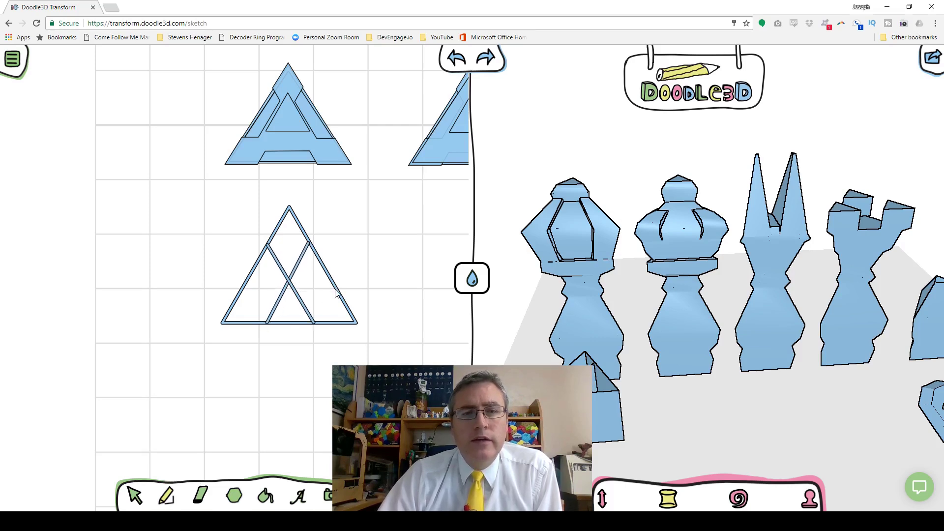
{"action": "left_click_drag", "start_coordinate": [337, 290], "coordinate": [246, 289]}
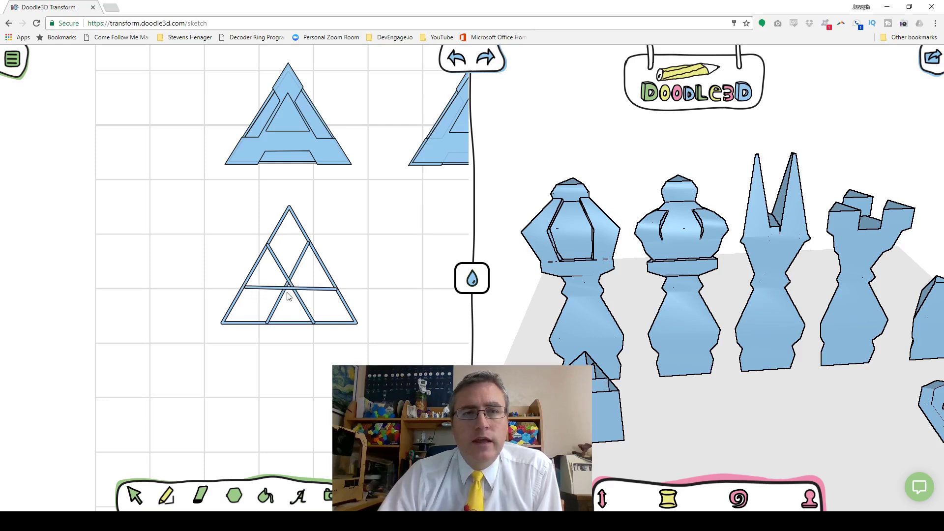
{"action": "mouse_move", "coordinate": [278, 261]}
{"action": "left_mouse_down"}
{"action": "mouse_move", "coordinate": [264, 290]}
{"action": "mouse_move", "coordinate": [314, 288]}
{"action": "mouse_move", "coordinate": [275, 303]}
{"action": "left_mouse_up"}
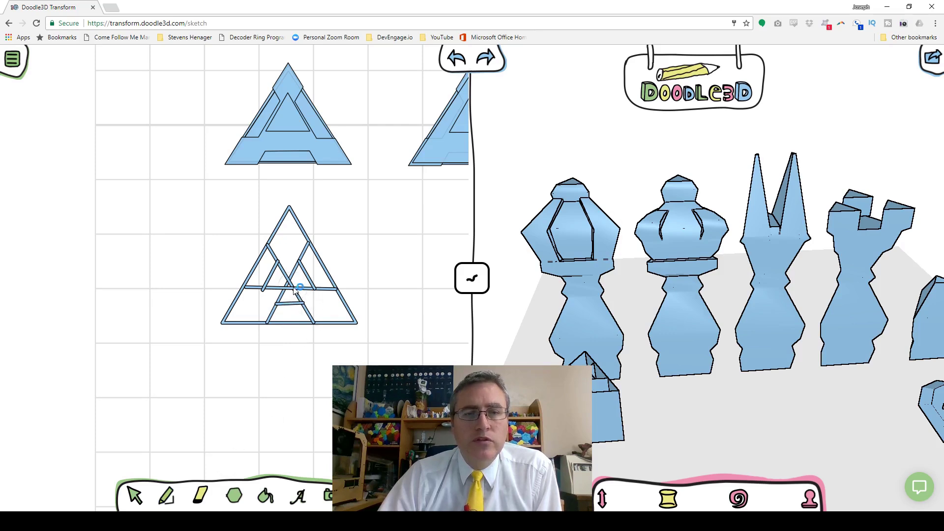
Step: Erase the centre lines to form cut-outs and move the new shape down-left
{"action": "left_click_drag", "start_coordinate": [291, 289], "coordinate": [287, 289]}
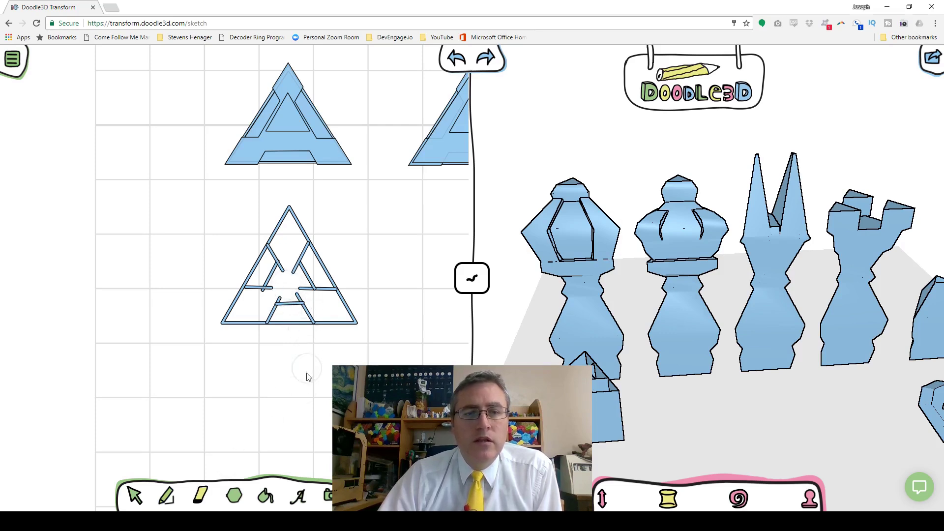
{"action": "left_click_drag", "start_coordinate": [295, 288], "coordinate": [295, 289]}
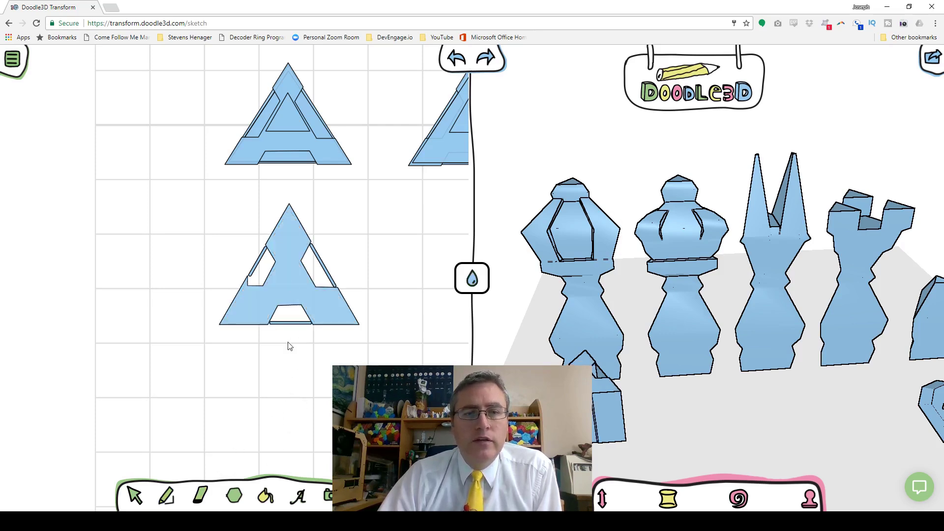
{"action": "left_click", "coordinate": [135, 497]}
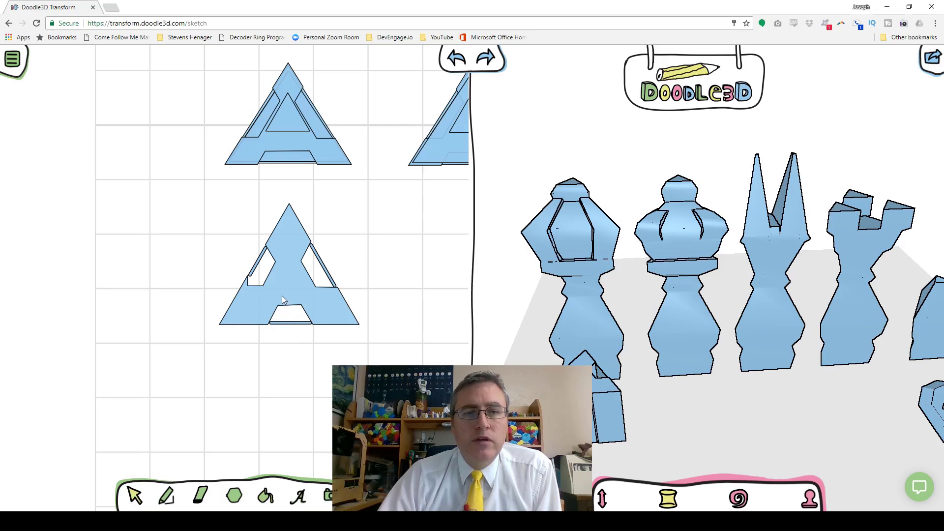
{"action": "left_click_drag", "start_coordinate": [282, 296], "coordinate": [205, 361]}
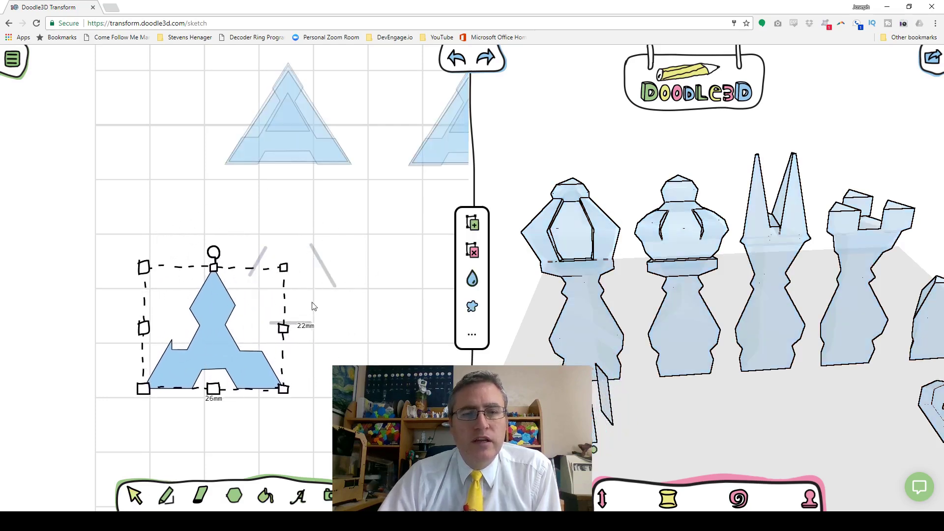
Step: Delete the two stray lines and move the cut-out shape up and right
{"action": "left_click", "coordinate": [333, 319]}
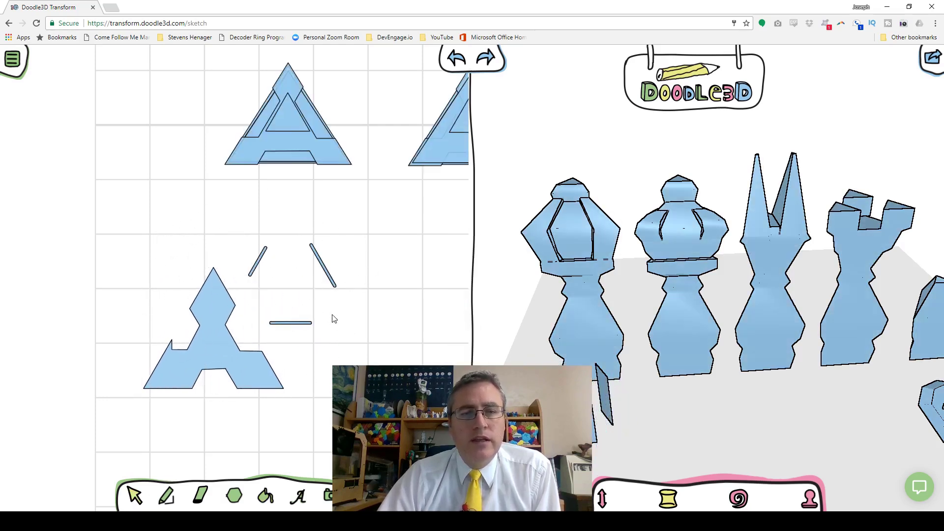
{"action": "left_click", "coordinate": [292, 324]}
{"action": "left_click", "coordinate": [259, 261], "text": "shift"}
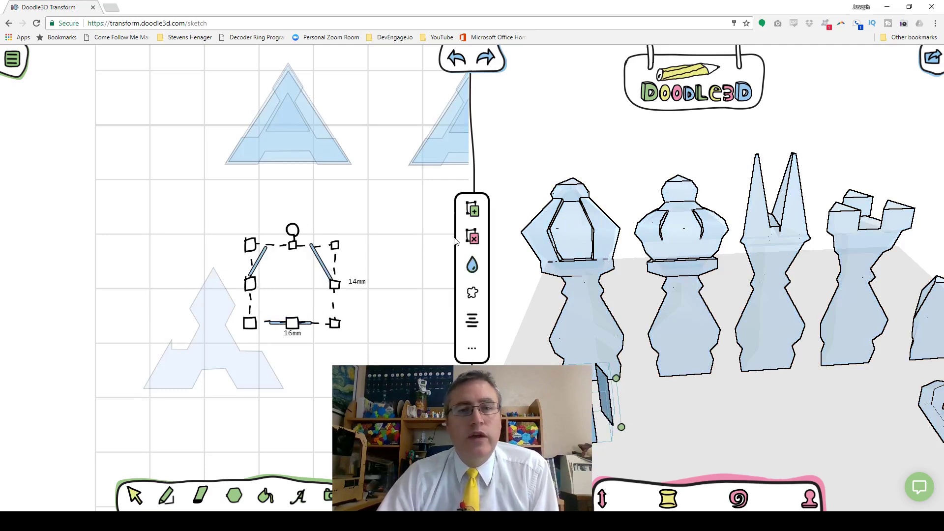
{"action": "left_click", "coordinate": [473, 237]}
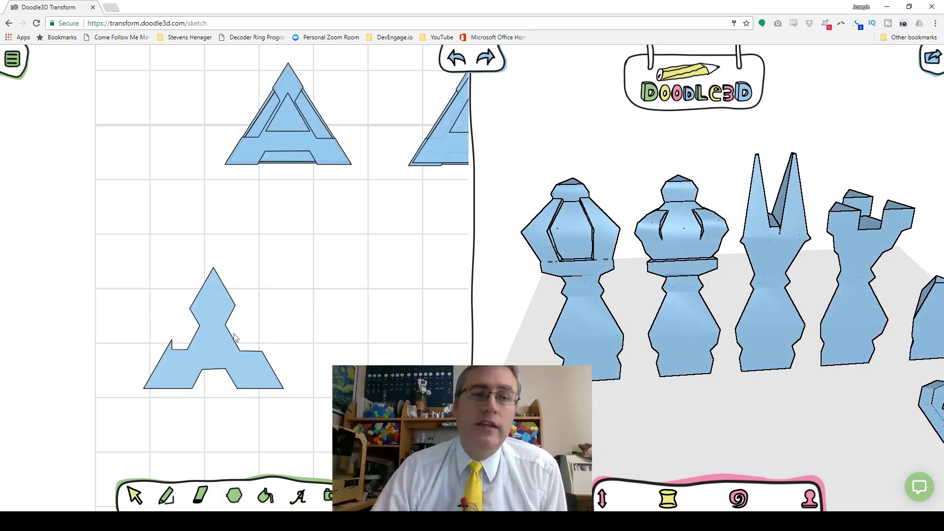
{"action": "left_click_drag", "start_coordinate": [235, 339], "coordinate": [308, 318]}
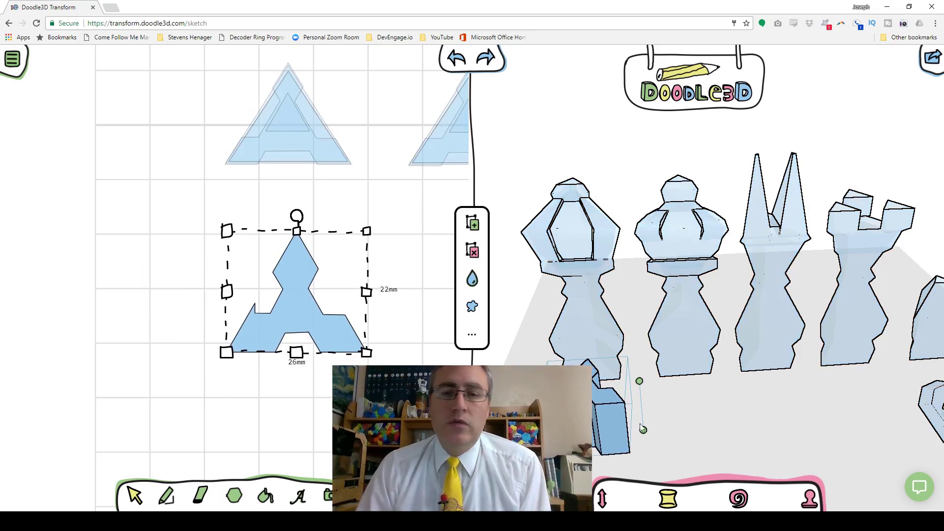
Step: Raise the shape onto the first chess piece and sculpt its top narrower
{"action": "left_click", "coordinate": [602, 499]}
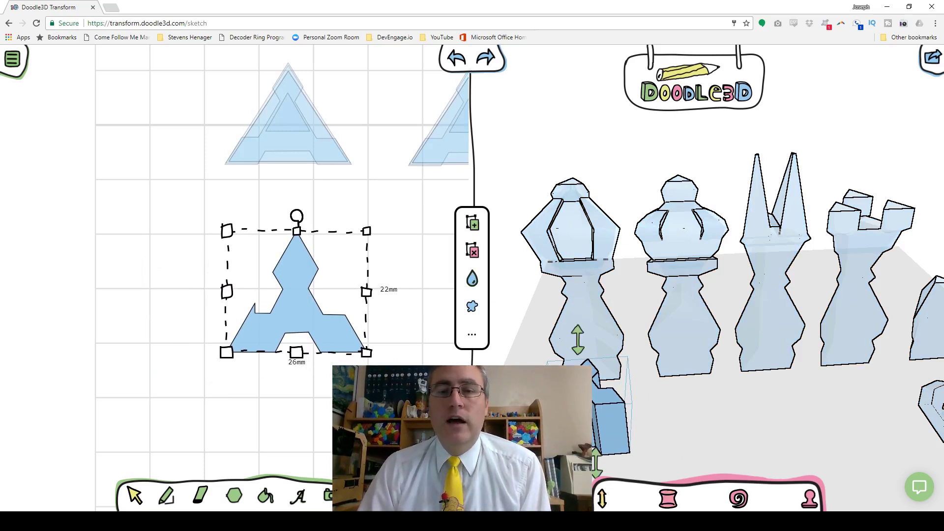
{"action": "left_click_drag", "start_coordinate": [595, 462], "coordinate": [590, 351]}
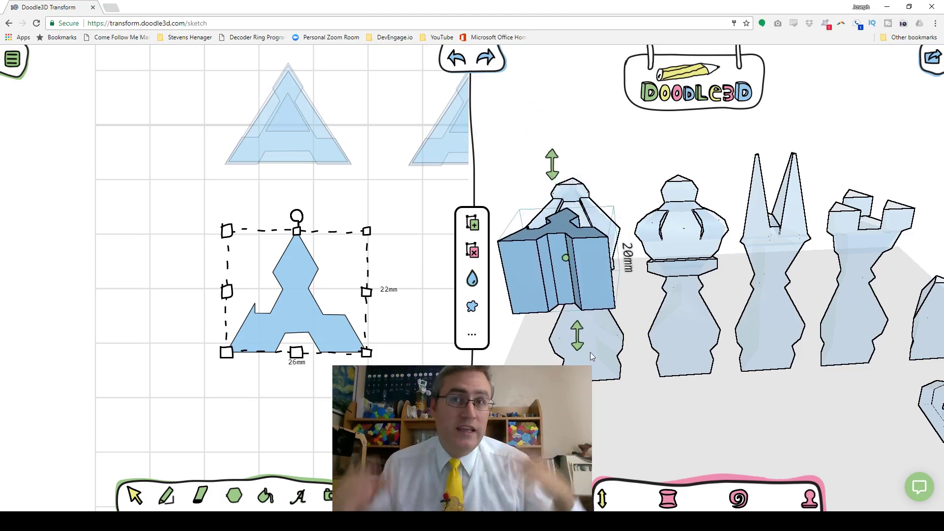
{"action": "left_click", "coordinate": [667, 499]}
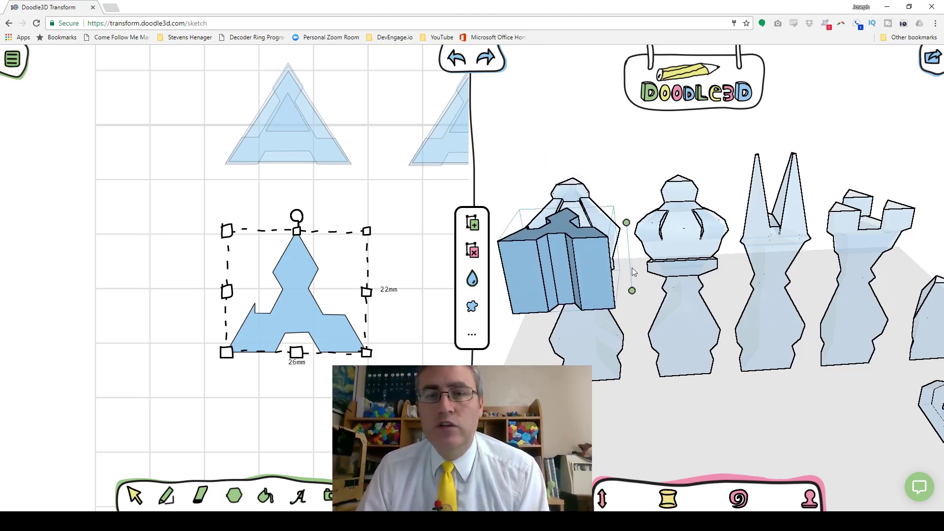
{"action": "mouse_move", "coordinate": [621, 227]}
{"action": "left_mouse_down"}
{"action": "mouse_move", "coordinate": [609, 266]}
{"action": "mouse_move", "coordinate": [641, 254]}
{"action": "left_mouse_up"}
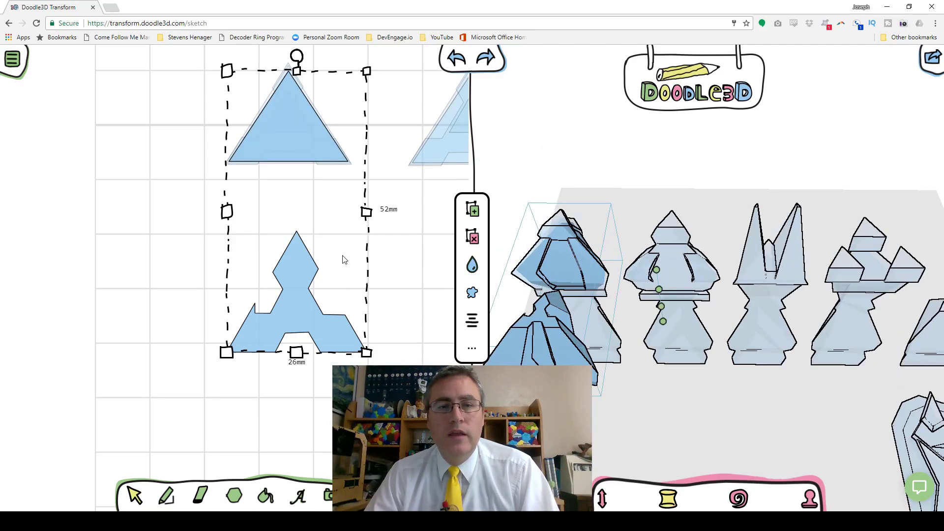
{"action": "key", "text": "Delete"}
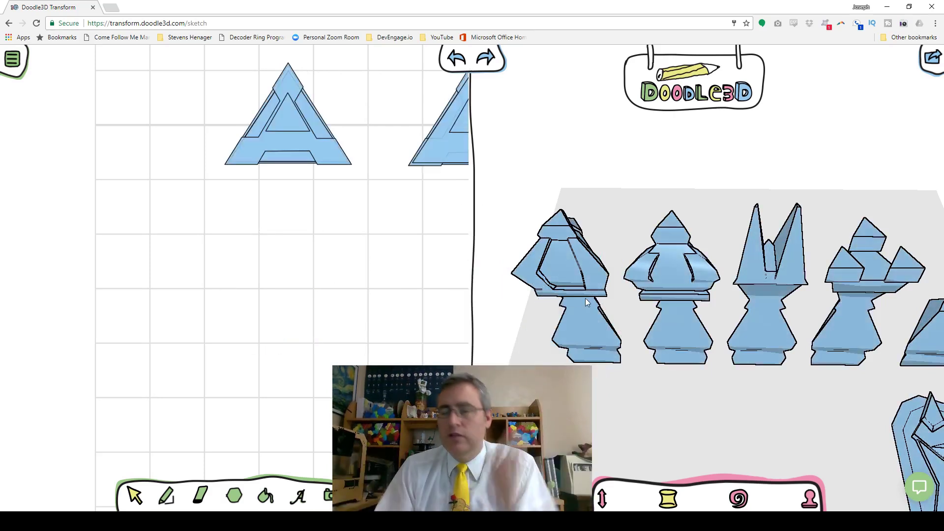
{"action": "mouse_move", "coordinate": [467, 210]}
{"action": "left_mouse_down"}
{"action": "mouse_move", "coordinate": [396, 248]}
{"action": "mouse_move", "coordinate": [312, 261]}
{"action": "left_mouse_up"}
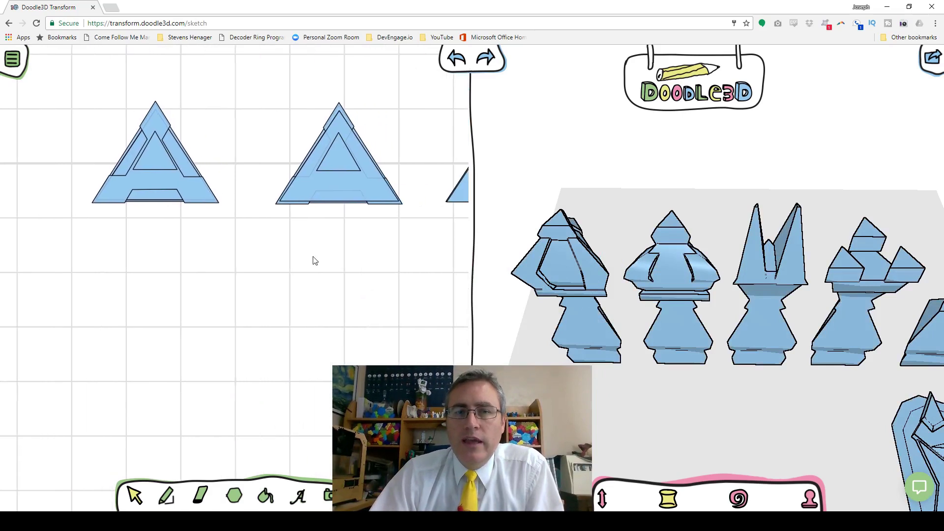
{"action": "left_click", "coordinate": [394, 207]}
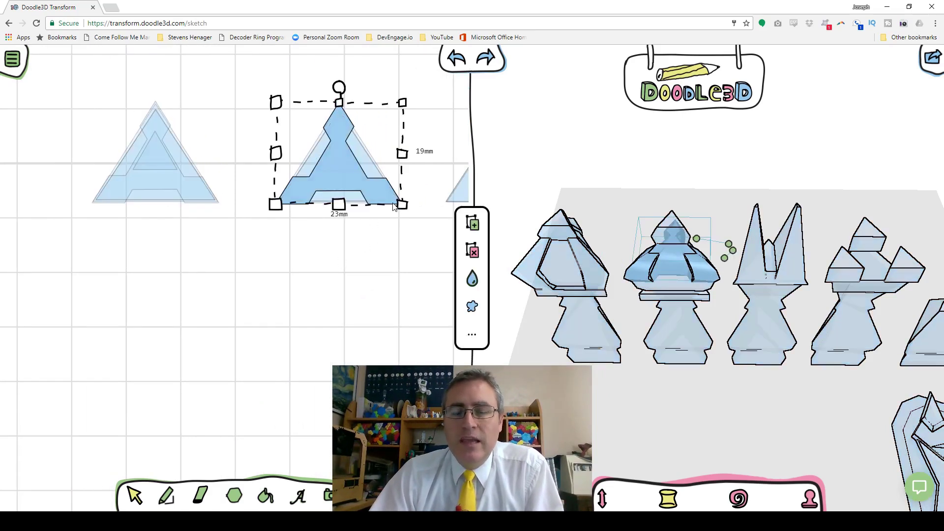
{"action": "left_click", "coordinate": [198, 193]}
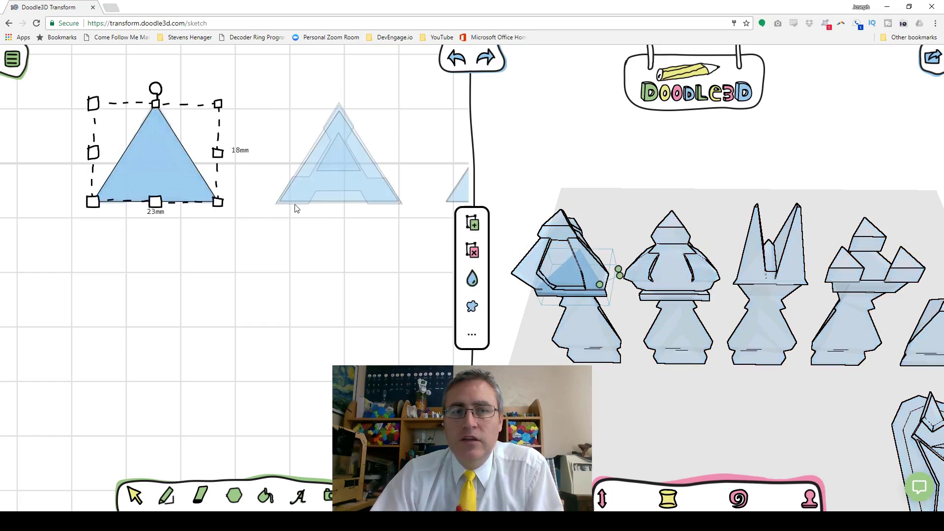
{"action": "left_click", "coordinate": [296, 209]}
{"action": "left_click", "coordinate": [339, 192]}
{"action": "left_click", "coordinate": [157, 192], "text": "shift"}
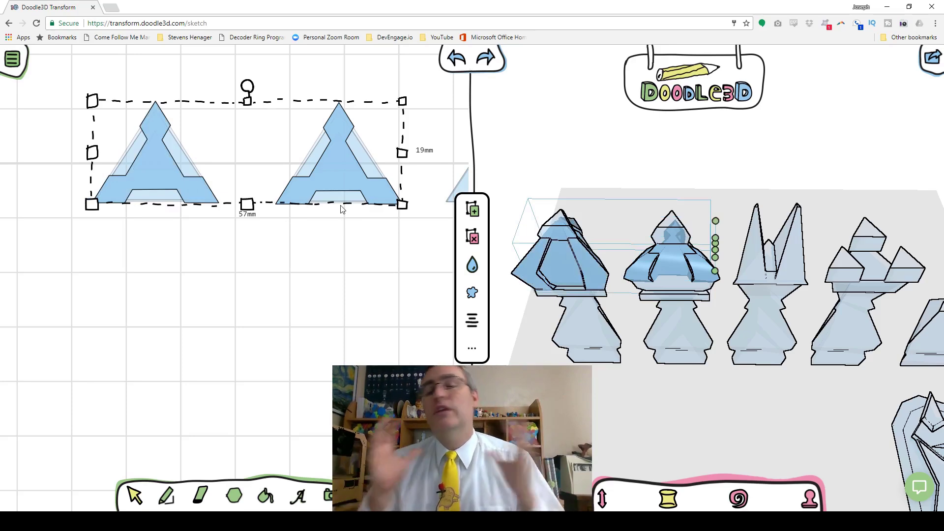
{"action": "mouse_move", "coordinate": [528, 332]}
{"action": "left_mouse_down"}
{"action": "mouse_move", "coordinate": [541, 337]}
{"action": "mouse_move", "coordinate": [525, 335]}
{"action": "mouse_move", "coordinate": [541, 272]}
{"action": "left_mouse_up"}
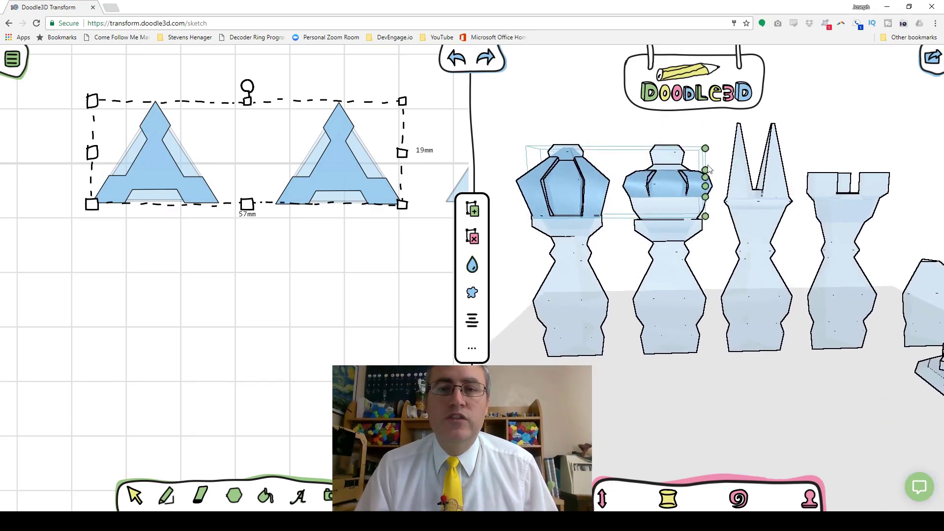
{"action": "left_click", "coordinate": [625, 275]}
{"action": "left_click", "coordinate": [645, 192]}
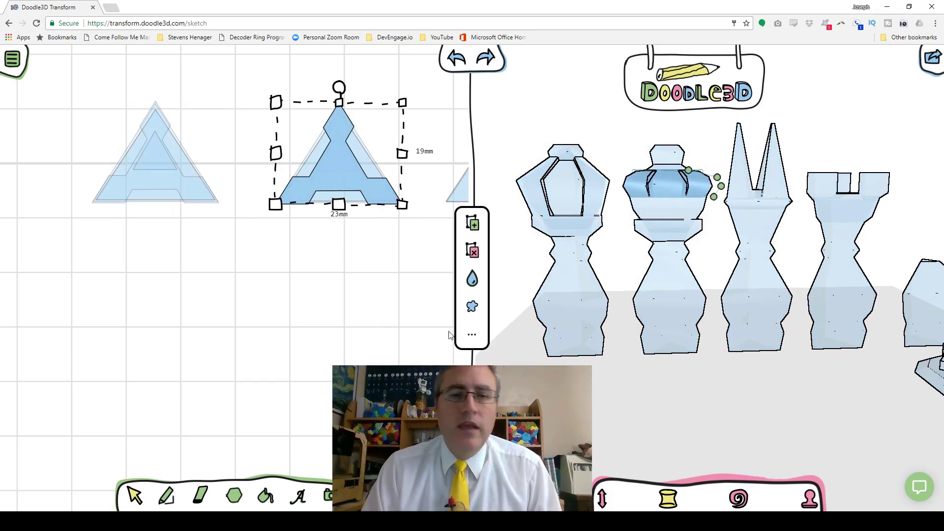
{"action": "left_click", "coordinate": [407, 342]}
{"action": "left_click", "coordinate": [558, 147]}
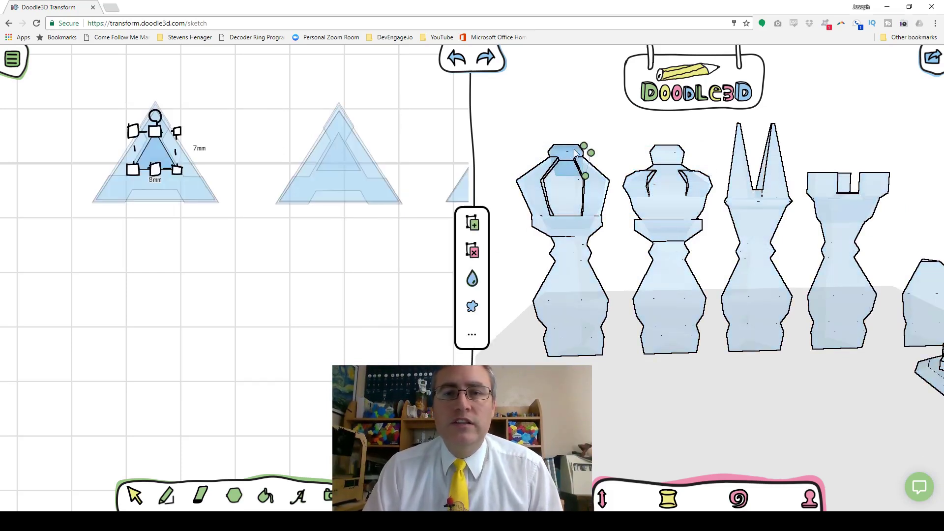
{"action": "left_click_drag", "start_coordinate": [615, 131], "coordinate": [594, 226]}
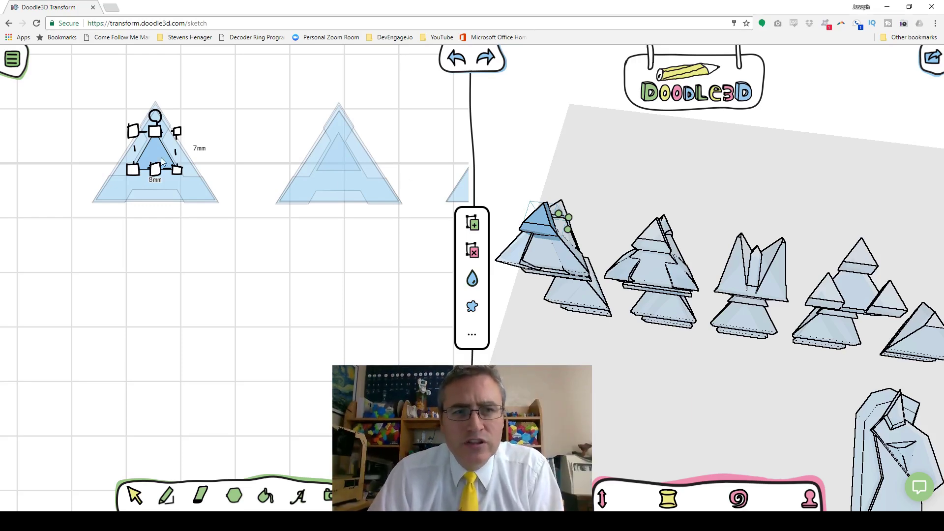
{"action": "left_click_drag", "start_coordinate": [163, 162], "coordinate": [210, 338]}
{"action": "mouse_move", "coordinate": [514, 355]}
{"action": "left_mouse_down"}
{"action": "mouse_move", "coordinate": [680, 367]}
{"action": "mouse_move", "coordinate": [649, 357]}
{"action": "mouse_move", "coordinate": [580, 359]}
{"action": "left_mouse_up"}
{"action": "left_click", "coordinate": [456, 58]}
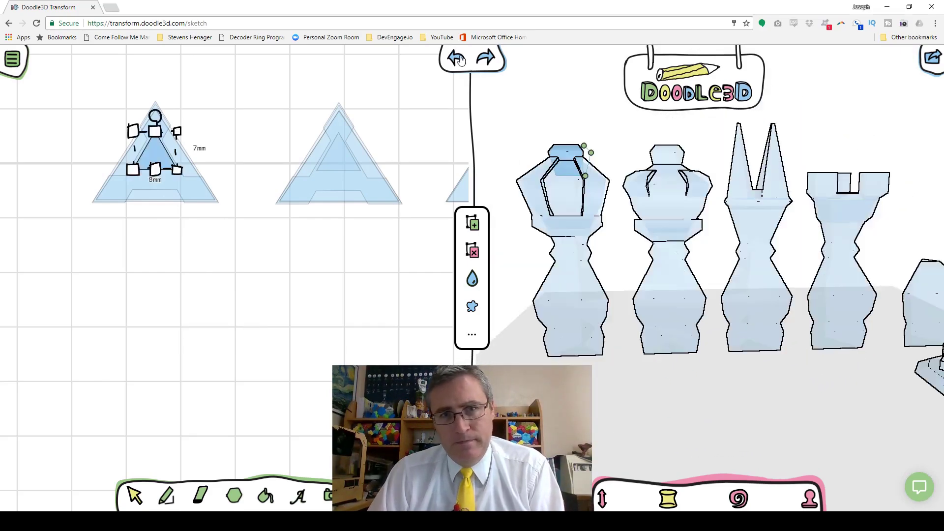
{"action": "mouse_move", "coordinate": [622, 136]}
{"action": "left_mouse_down"}
{"action": "mouse_move", "coordinate": [596, 196]}
{"action": "mouse_move", "coordinate": [554, 182]}
{"action": "left_mouse_up"}
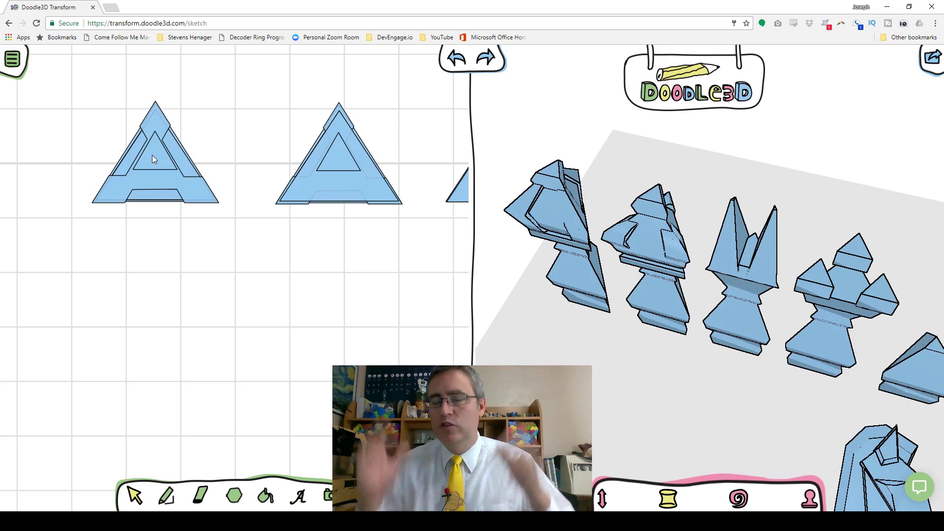
Step: Draw hexagon, triangle and diamond outlines in a row below the triangle sketches
{"action": "left_click_drag", "start_coordinate": [127, 357], "coordinate": [204, 365]}
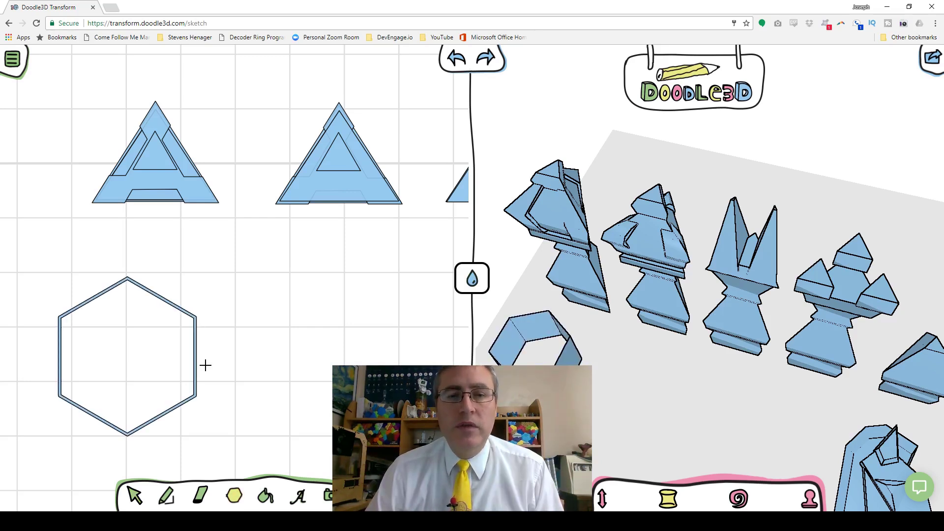
{"action": "left_click_drag", "start_coordinate": [337, 361], "coordinate": [422, 217]}
{"action": "scroll", "coordinate": [354, 343], "scroll_direction": "down", "scroll_amount": 5}
{"action": "mouse_move", "coordinate": [363, 337]}
{"action": "left_mouse_down"}
{"action": "mouse_move", "coordinate": [391, 333]}
{"action": "mouse_move", "coordinate": [396, 300]}
{"action": "mouse_move", "coordinate": [387, 314]}
{"action": "mouse_move", "coordinate": [386, 305]}
{"action": "left_mouse_up"}
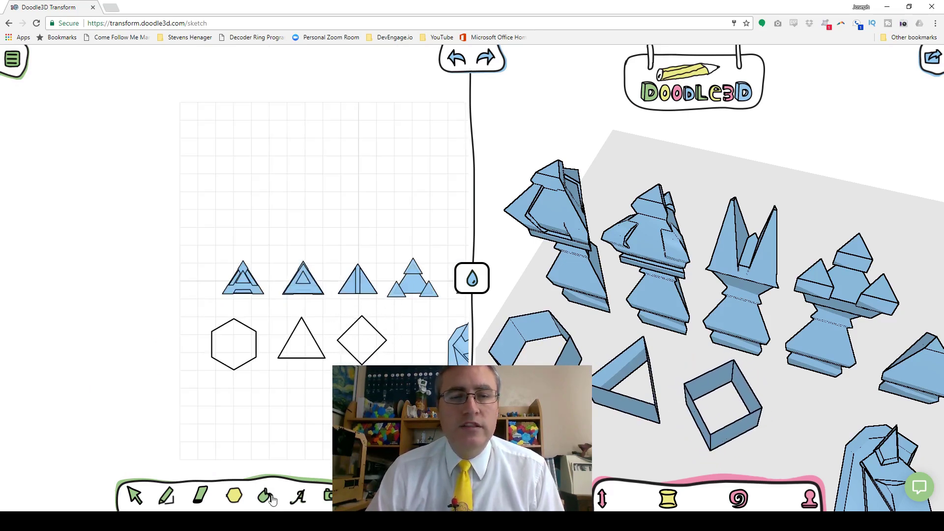
Step: Fill the hexagon, triangle and diamond solid blue
{"action": "left_click", "coordinate": [242, 352]}
{"action": "left_click", "coordinate": [307, 355]}
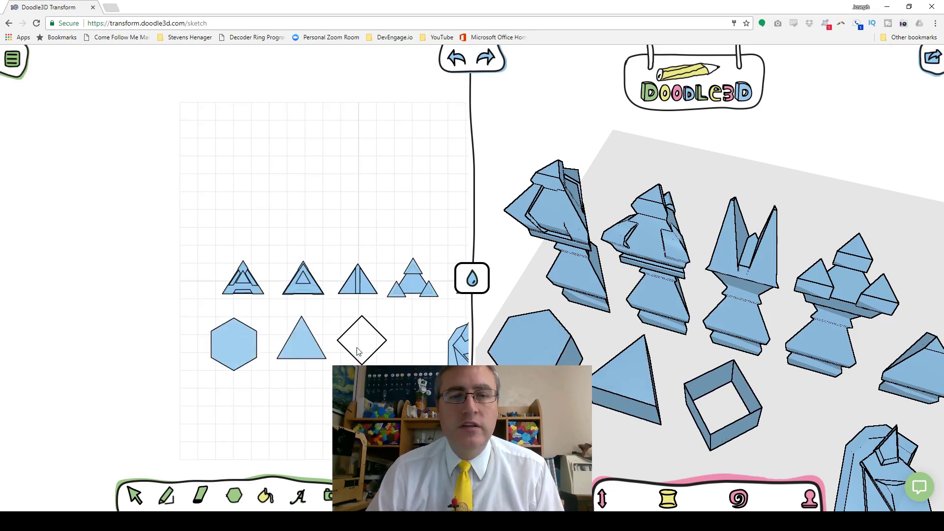
{"action": "left_click", "coordinate": [358, 350]}
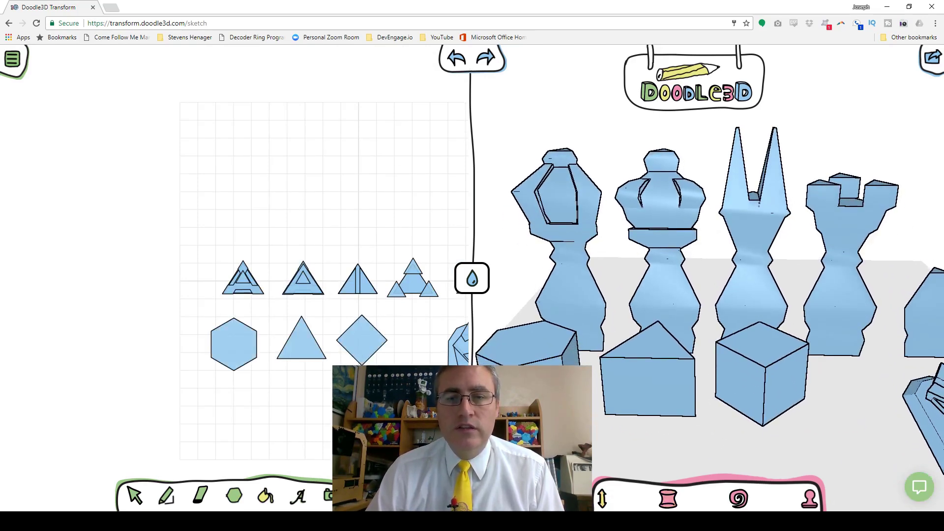
Step: Select all three prisms, stretch them to 66 mm tall and sculpt their tops to points
{"action": "left_click", "coordinate": [234, 344]}
{"action": "left_click", "coordinate": [623, 372], "text": "shift"}
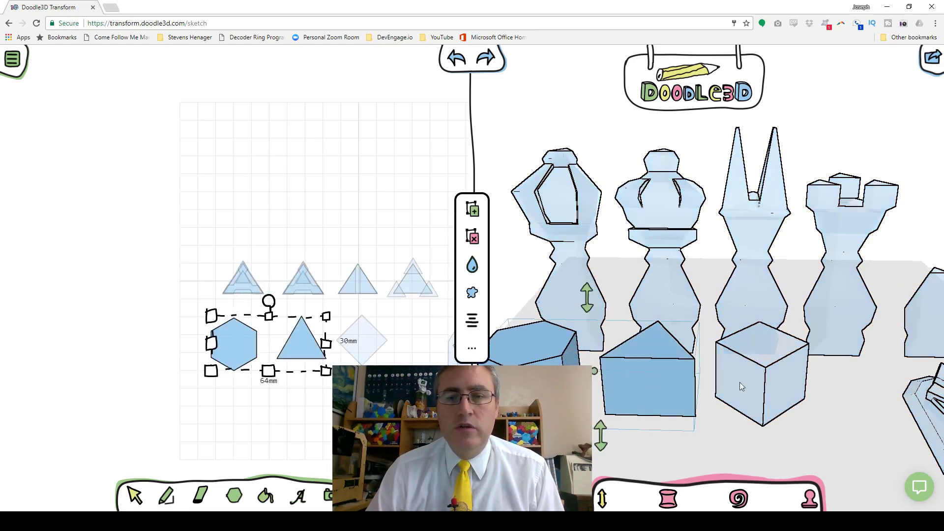
{"action": "left_click", "coordinate": [739, 382], "text": "shift"}
{"action": "left_click_drag", "start_coordinate": [644, 296], "coordinate": [637, 254]}
{"action": "left_click", "coordinate": [665, 494]}
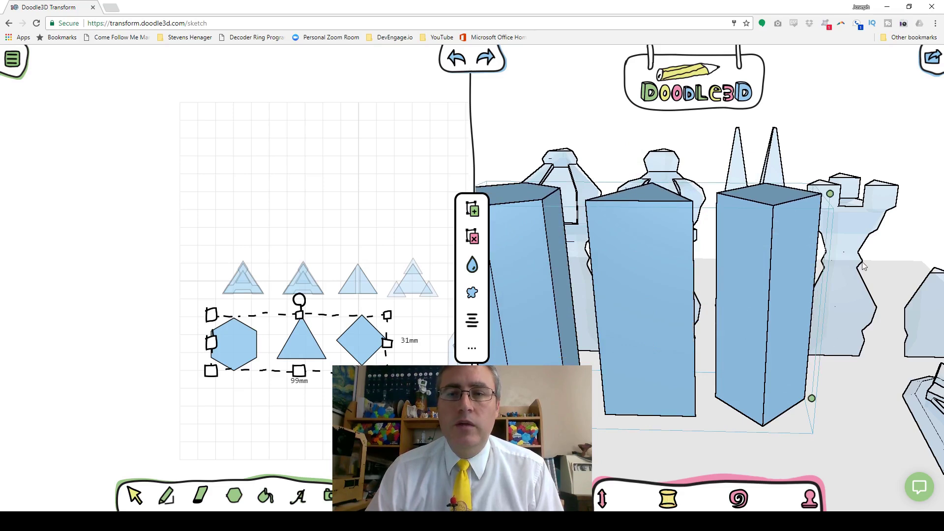
{"action": "left_click_drag", "start_coordinate": [829, 195], "coordinate": [741, 190]}
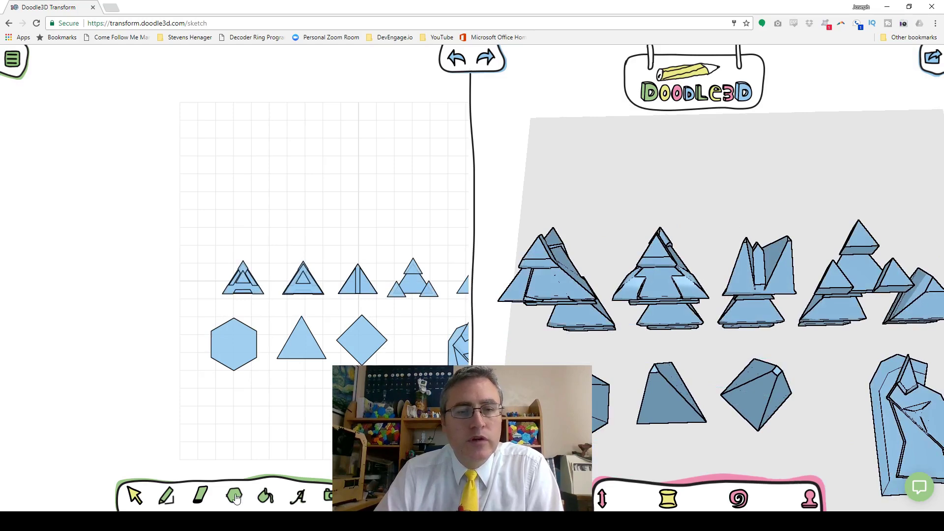
Step: Draw a small circle below the hexagon and select it
{"action": "left_click", "coordinate": [235, 496]}
{"action": "left_click", "coordinate": [233, 423]}
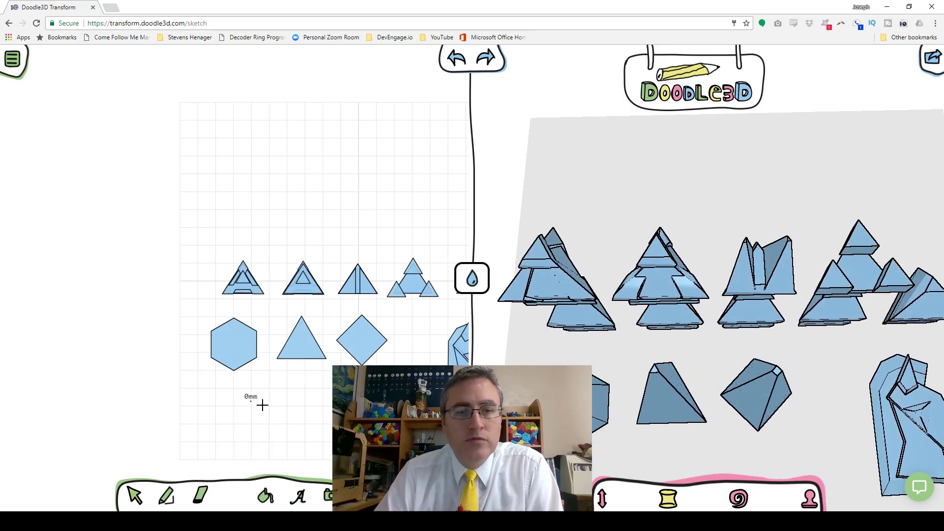
{"action": "left_click_drag", "start_coordinate": [262, 405], "coordinate": [257, 403]}
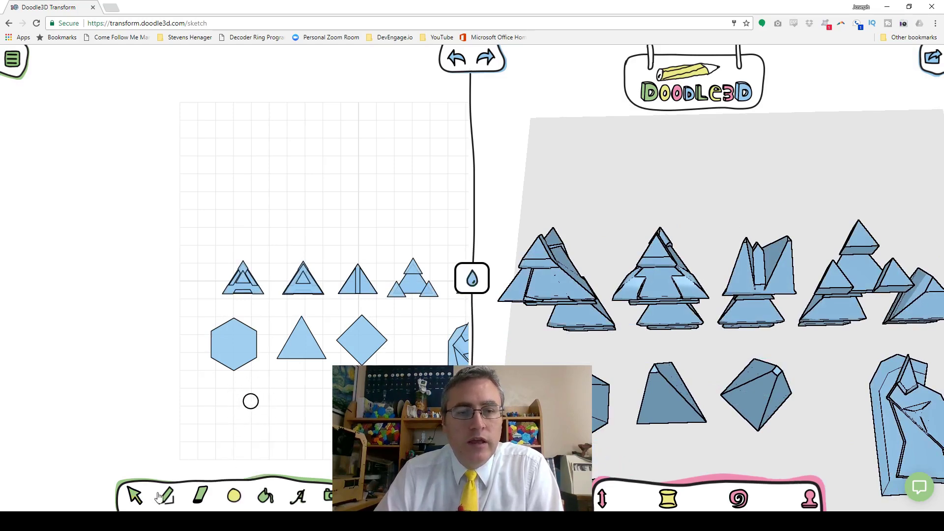
{"action": "left_click", "coordinate": [135, 496]}
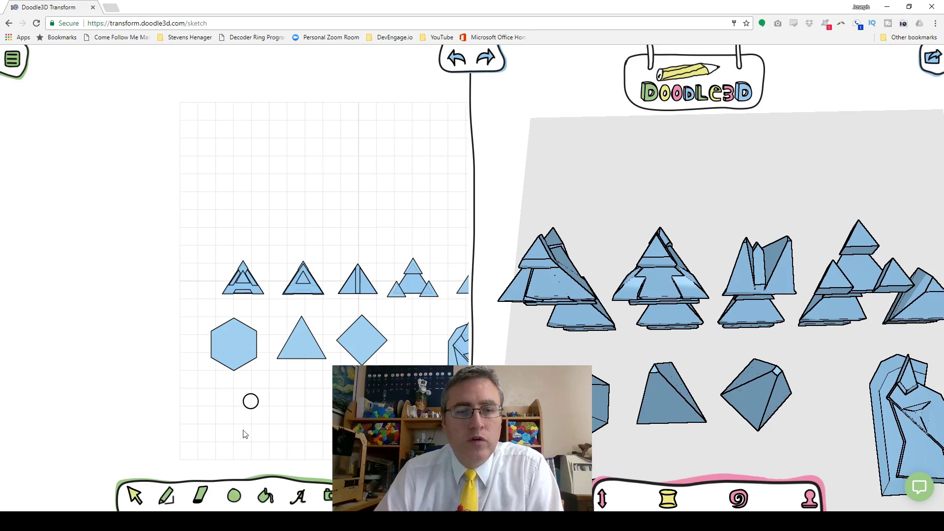
{"action": "left_click", "coordinate": [251, 401]}
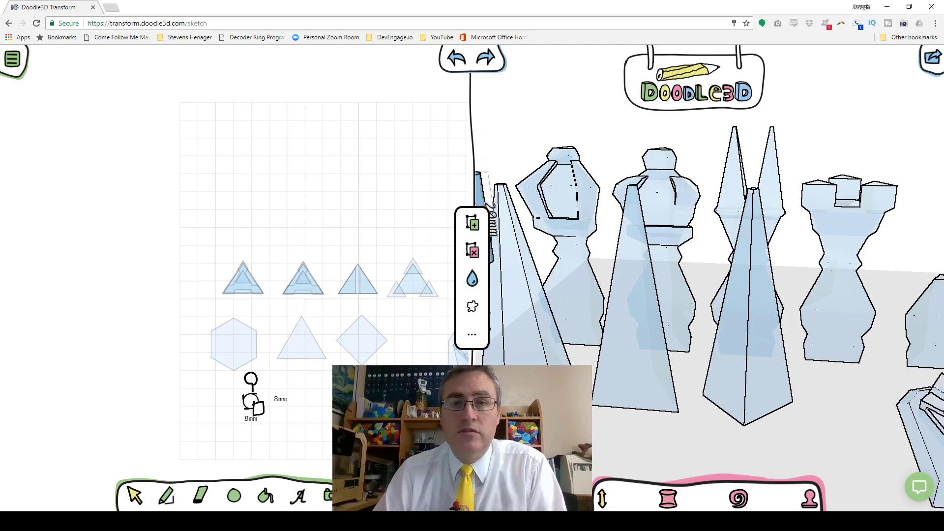
Step: Move the small circle into the hexagon, rotating the preview to check it
{"action": "left_click_drag", "start_coordinate": [551, 433], "coordinate": [592, 432]}
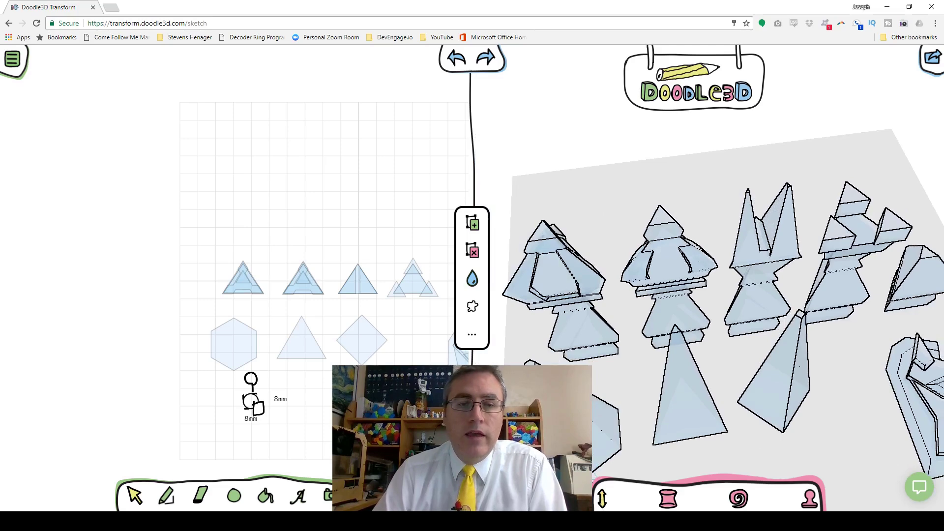
{"action": "left_click", "coordinate": [268, 428]}
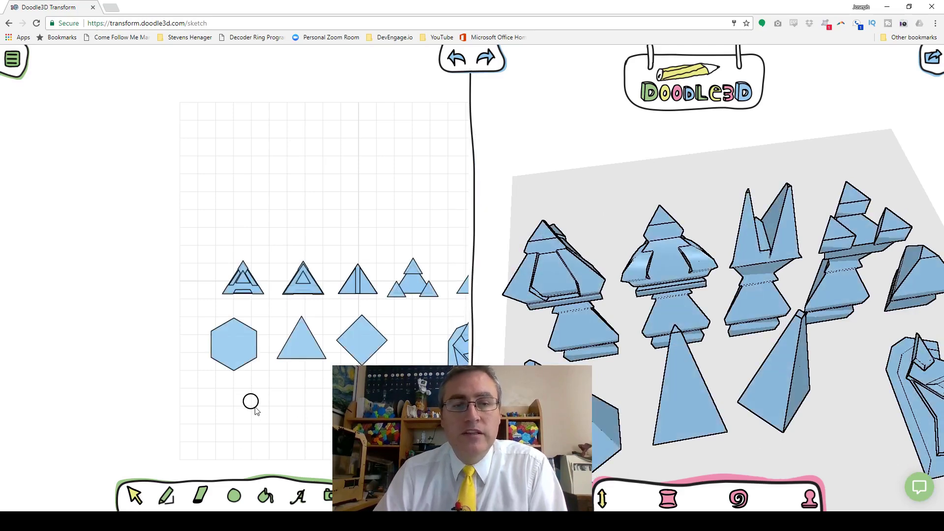
{"action": "left_click", "coordinate": [241, 346]}
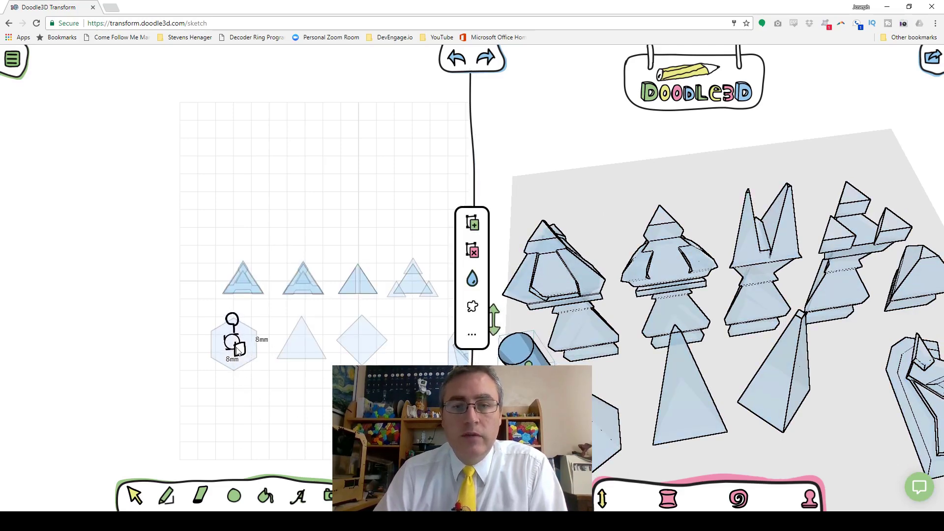
{"action": "mouse_move", "coordinate": [576, 365]}
{"action": "left_mouse_down"}
{"action": "mouse_move", "coordinate": [600, 382]}
{"action": "mouse_move", "coordinate": [717, 373]}
{"action": "left_mouse_up"}
{"action": "left_click_drag", "start_coordinate": [628, 389], "coordinate": [592, 391]}
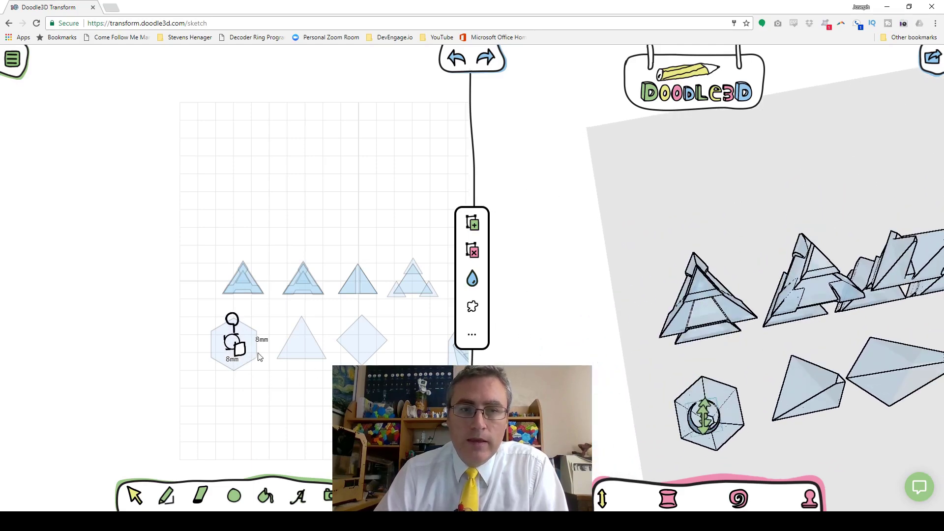
{"action": "key", "text": "Escape"}
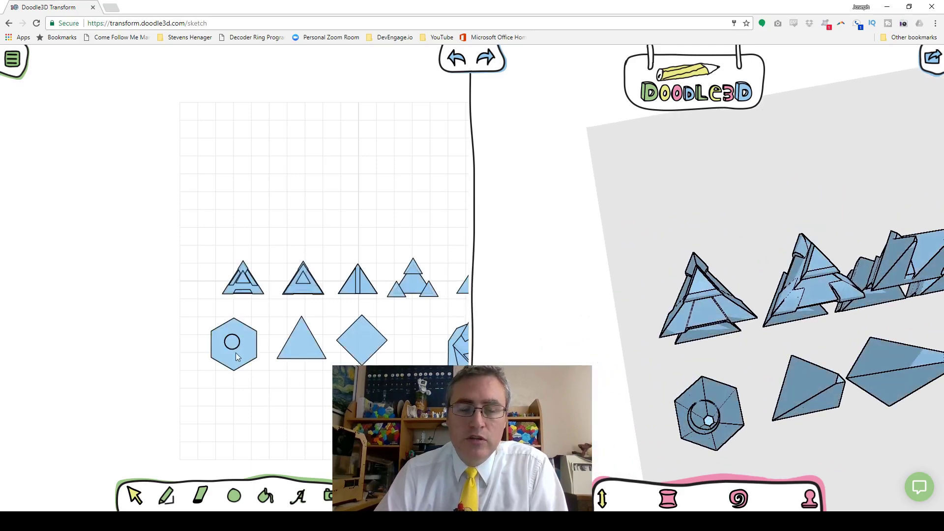
{"action": "scroll", "coordinate": [235, 353], "scroll_direction": "up", "scroll_amount": 3}
Step: Drag the circular hole from the hexagon onto the diamond
{"action": "left_click", "coordinate": [241, 342]}
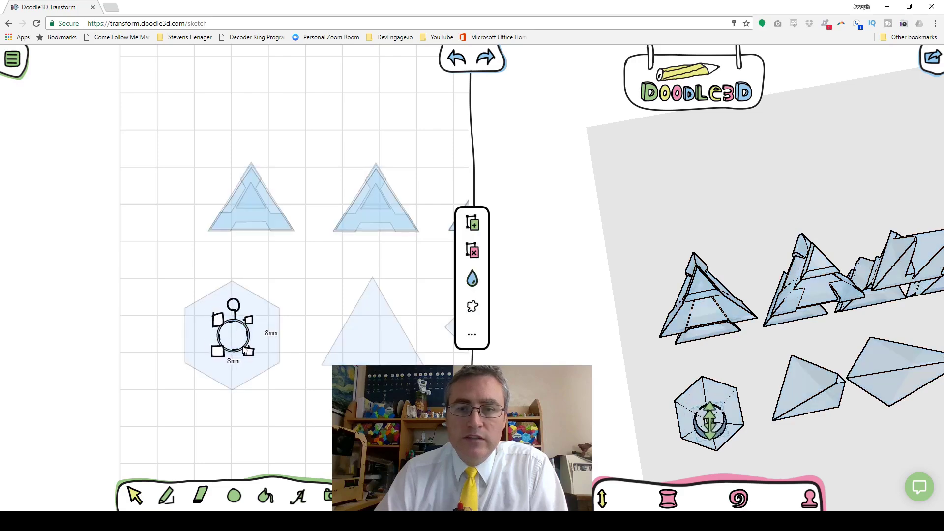
{"action": "left_click", "coordinate": [619, 432]}
{"action": "left_click_drag", "start_coordinate": [619, 432], "coordinate": [641, 382]}
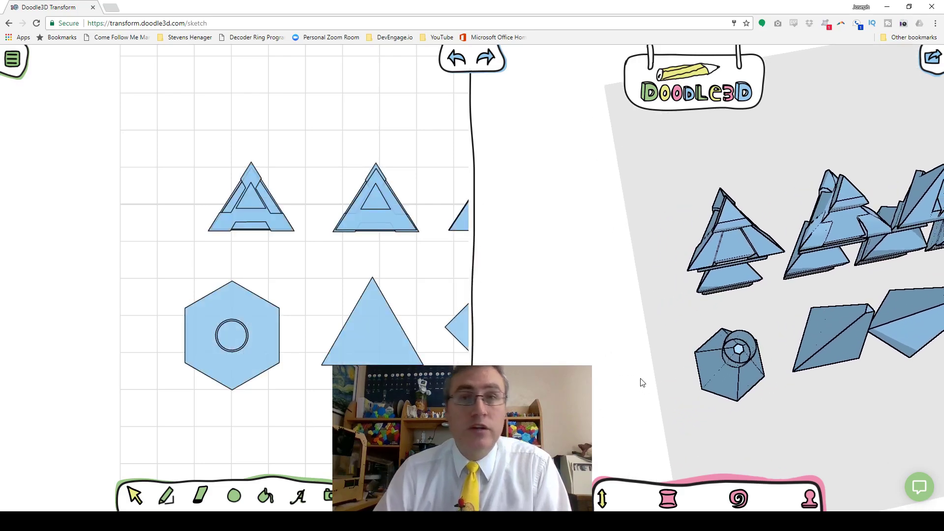
{"action": "left_click", "coordinate": [243, 341]}
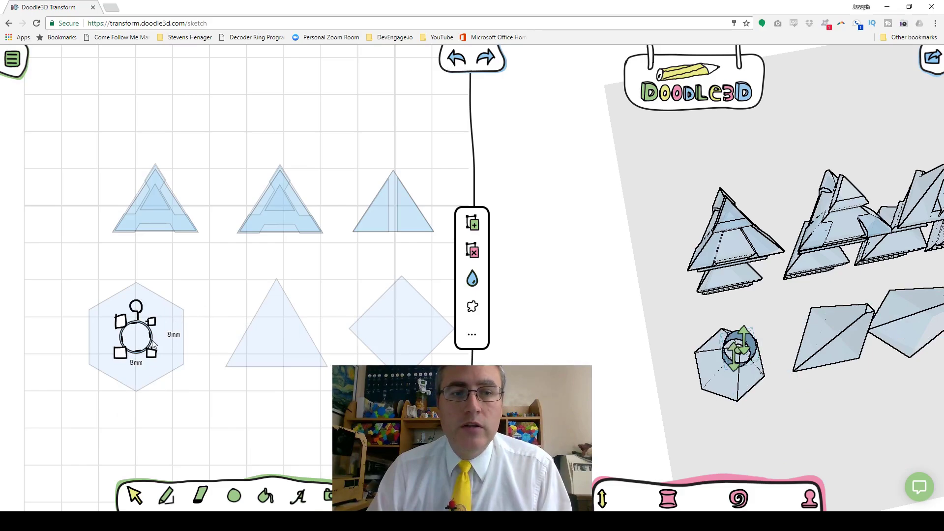
{"action": "left_click_drag", "start_coordinate": [153, 344], "coordinate": [420, 334]}
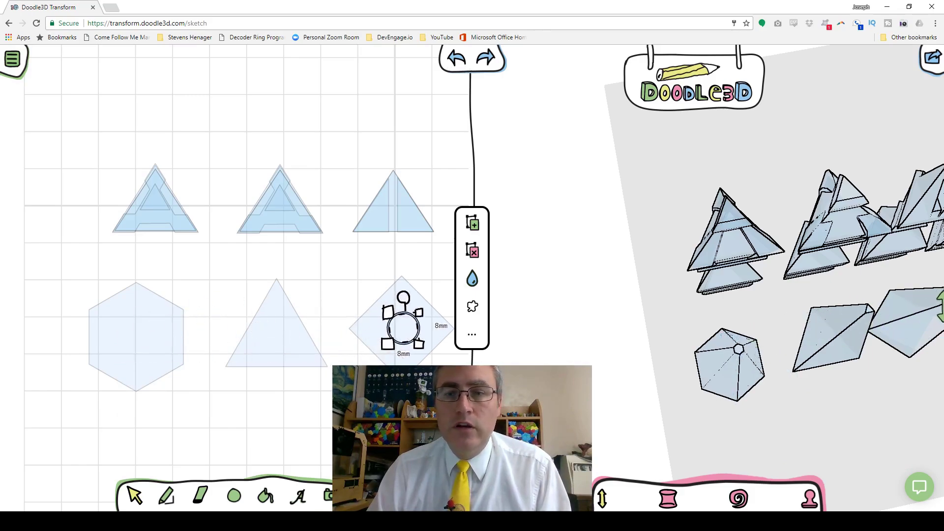
Step: Inspect the diamond's new hole in the 3D preview and clear the selection
{"action": "left_click_drag", "start_coordinate": [749, 416], "coordinate": [754, 354]}
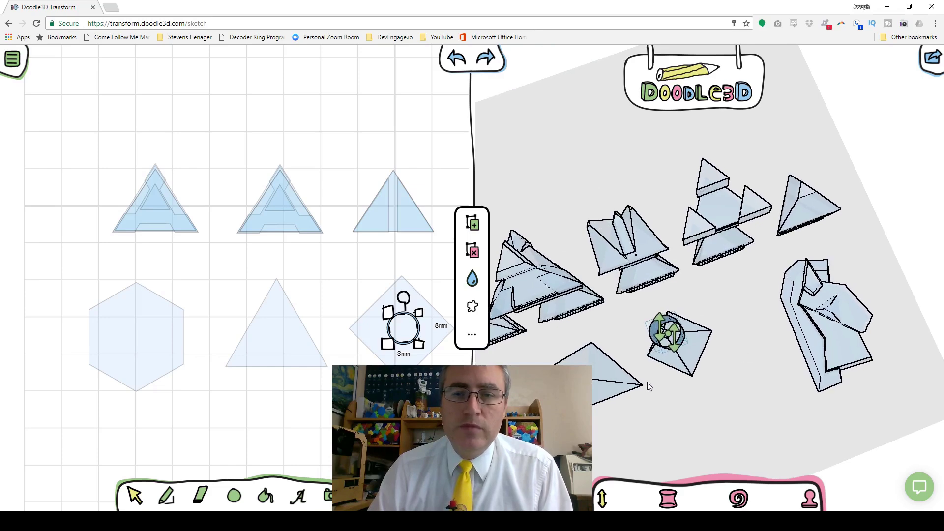
{"action": "left_click", "coordinate": [668, 392]}
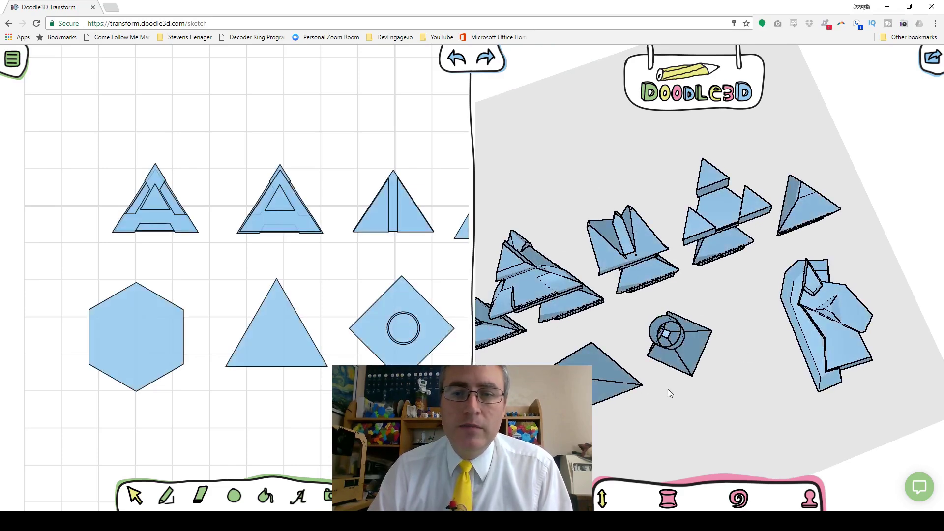
{"action": "left_click", "coordinate": [677, 339]}
{"action": "left_click", "coordinate": [710, 329]}
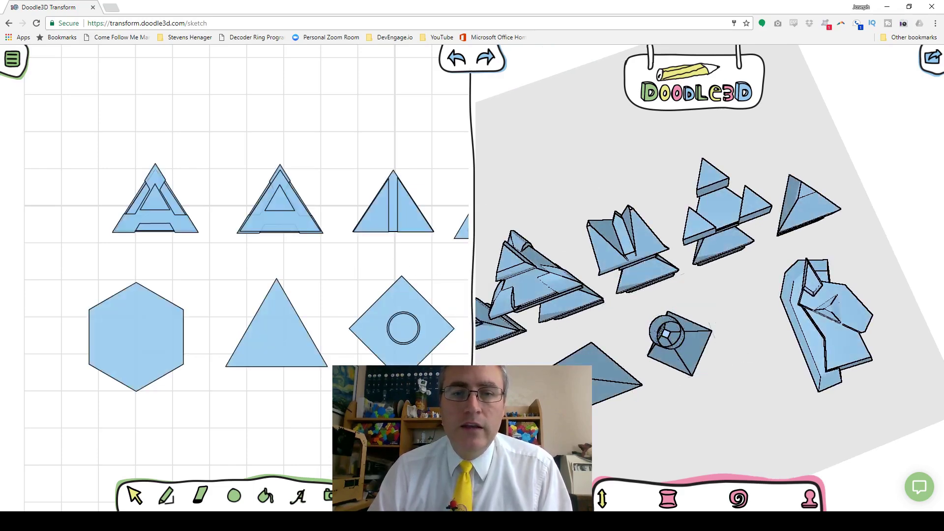
{"action": "left_click", "coordinate": [416, 339]}
{"action": "left_click", "coordinate": [377, 334]}
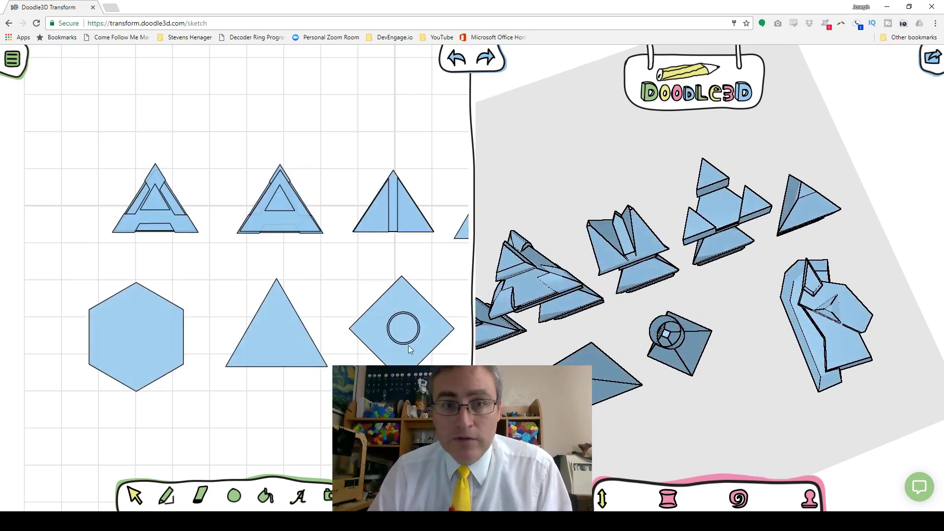
Step: Move the 8 mm circle onto the triangle and raise it slightly, checking the hollow cylinder in 3D
{"action": "left_click_drag", "start_coordinate": [414, 344], "coordinate": [289, 350]}
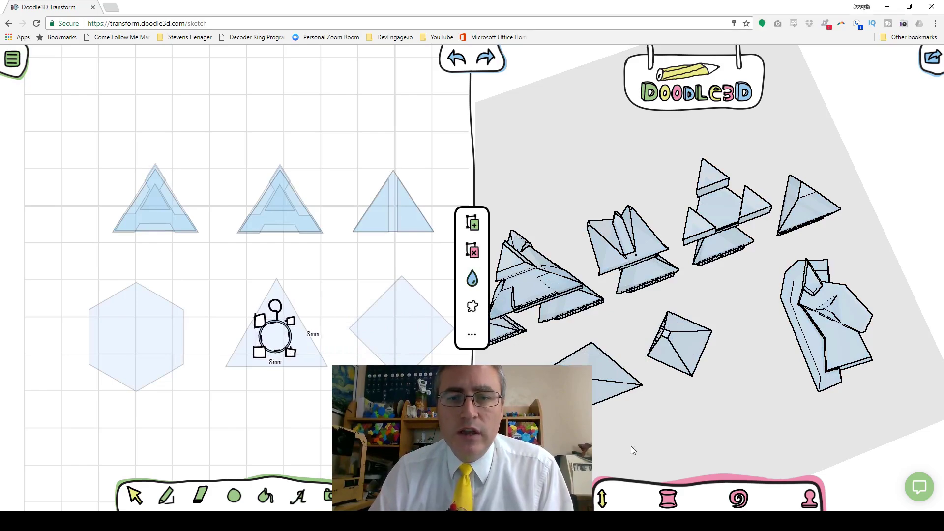
{"action": "left_click_drag", "start_coordinate": [632, 450], "coordinate": [491, 433]}
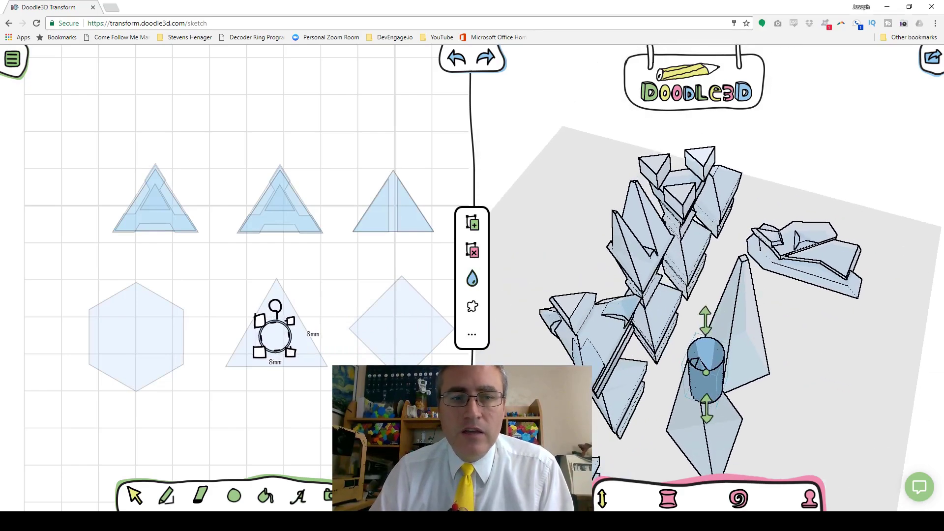
{"action": "left_click_drag", "start_coordinate": [291, 342], "coordinate": [291, 330]}
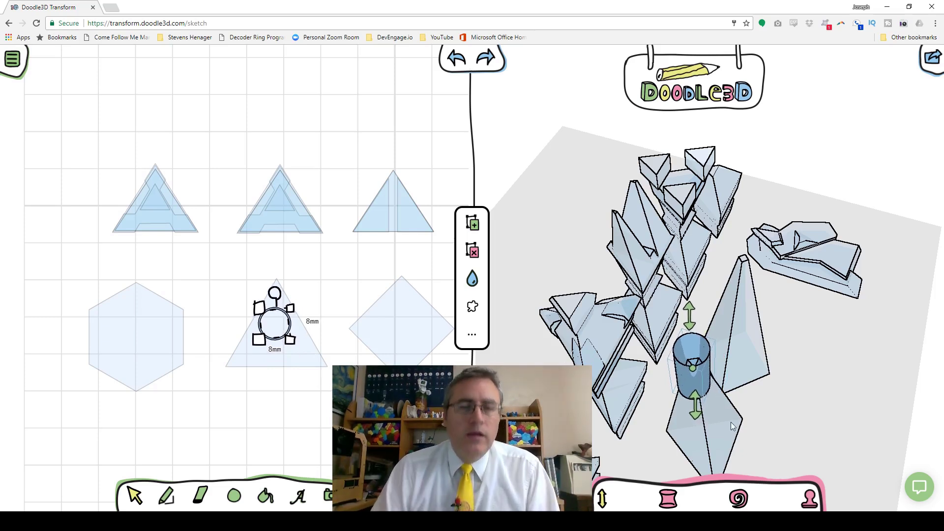
{"action": "left_click", "coordinate": [315, 396]}
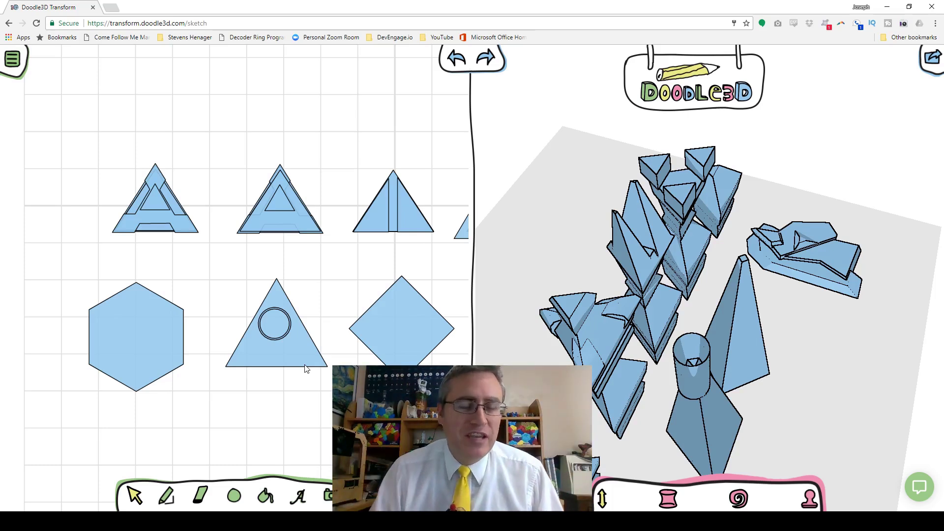
Step: Draw a rectangle enclosing the circled triangle, undoing an accidental extra rectangle
{"action": "left_click", "coordinate": [240, 494]}
{"action": "left_click", "coordinate": [209, 443]}
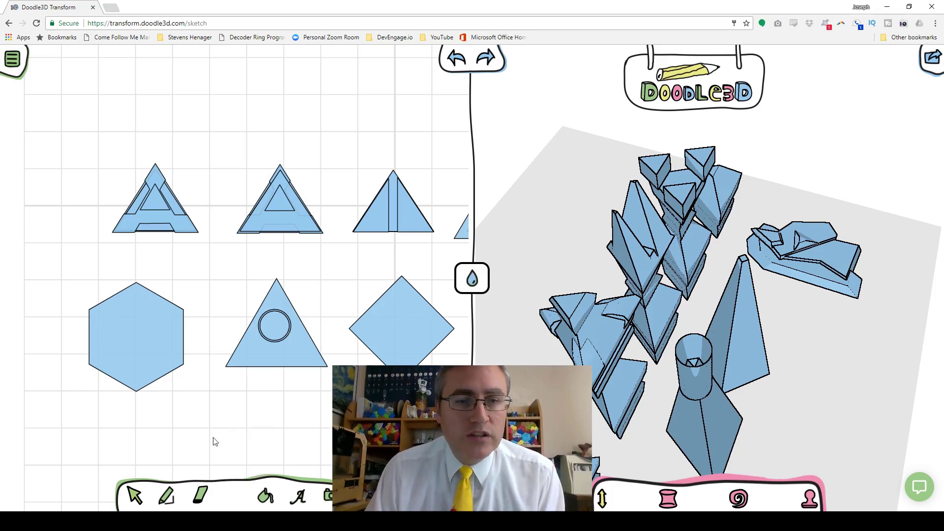
{"action": "left_click_drag", "start_coordinate": [224, 367], "coordinate": [328, 283]}
{"action": "left_click_drag", "start_coordinate": [330, 278], "coordinate": [328, 283]}
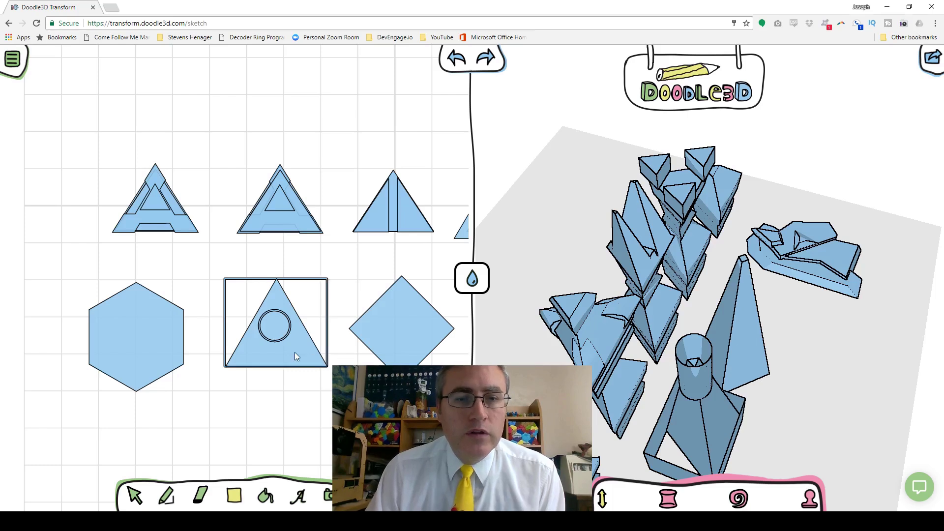
{"action": "left_click_drag", "start_coordinate": [294, 352], "coordinate": [388, 445]}
{"action": "key", "text": "ctrl+z"}
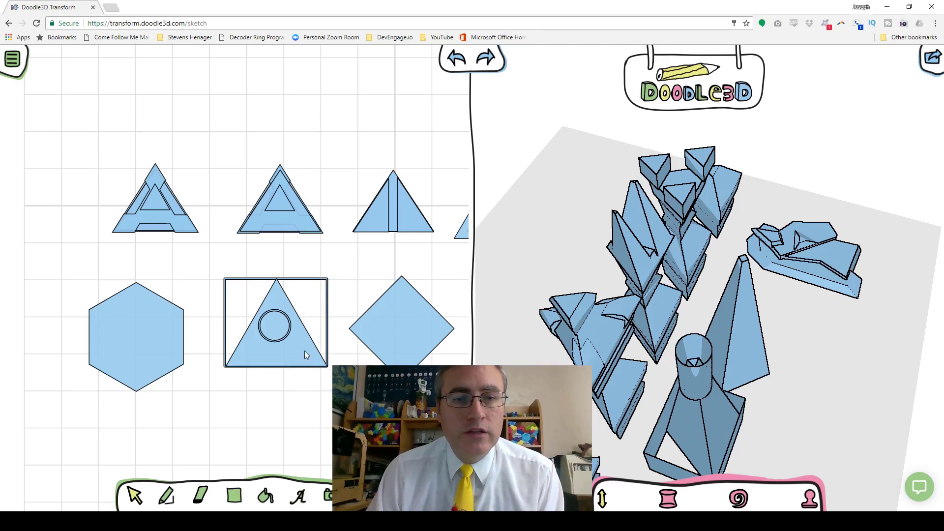
Step: Move the triangle out below the rectangle, leaving the circle as a solid cylinder
{"action": "left_click_drag", "start_coordinate": [304, 350], "coordinate": [289, 468]}
{"action": "left_click", "coordinate": [319, 373]}
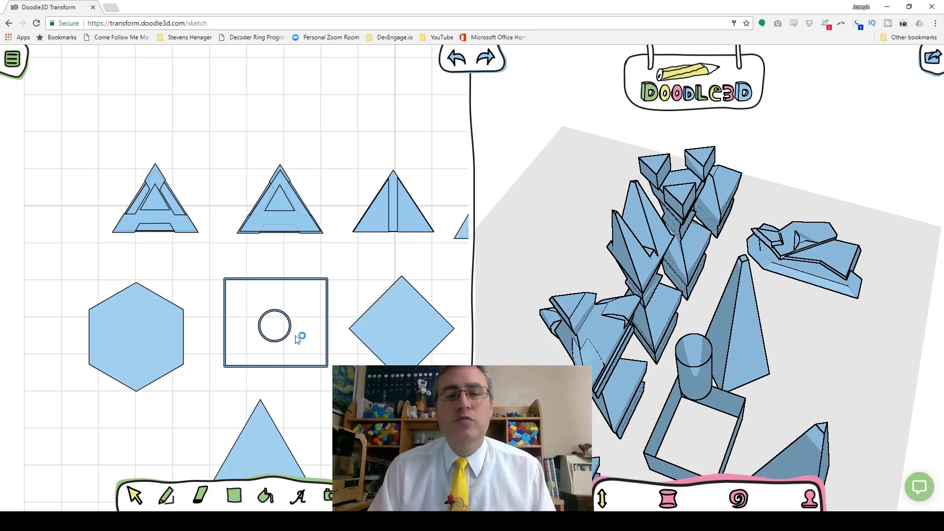
{"action": "scroll", "coordinate": [300, 337], "scroll_direction": "down", "scroll_amount": 5}
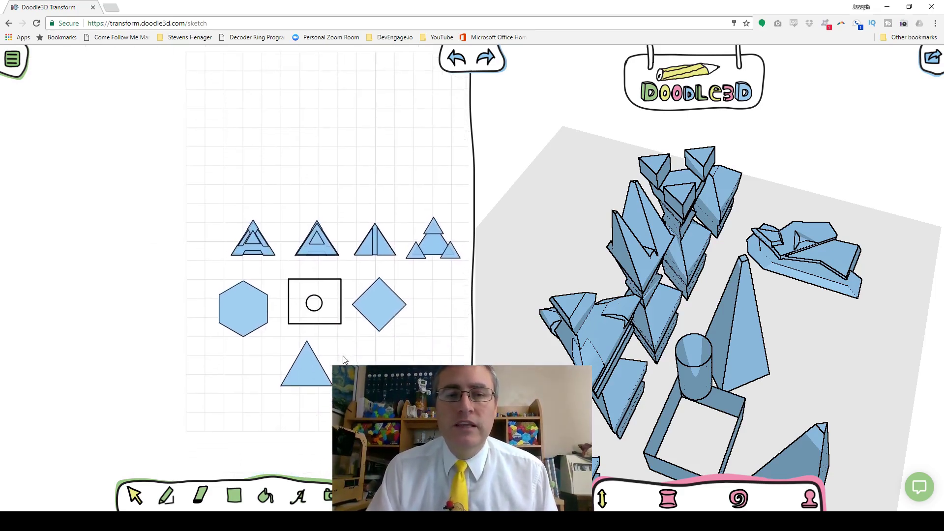
Step: Delete the rectangle containing the circular hole
{"action": "scroll", "coordinate": [311, 370], "scroll_direction": "up", "scroll_amount": 5}
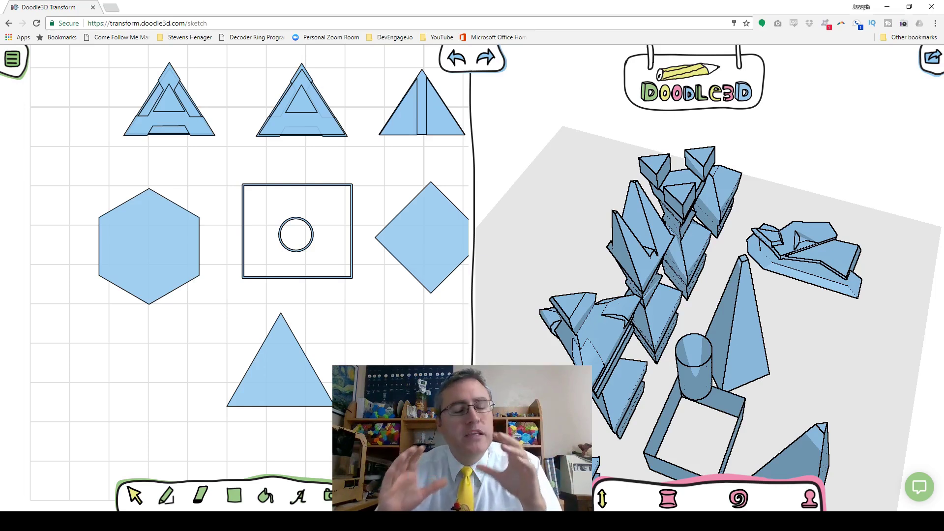
{"action": "left_click", "coordinate": [307, 283]}
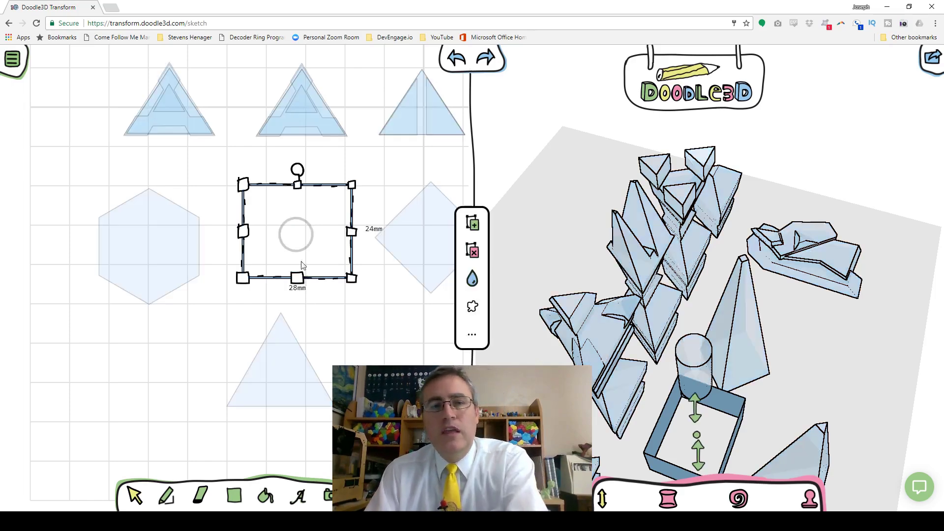
{"action": "key", "text": "Delete"}
Step: Move the triangle back up beside the hexagon, then box-select the hexagon, triangle and diamond
{"action": "left_click_drag", "start_coordinate": [280, 374], "coordinate": [296, 253]}
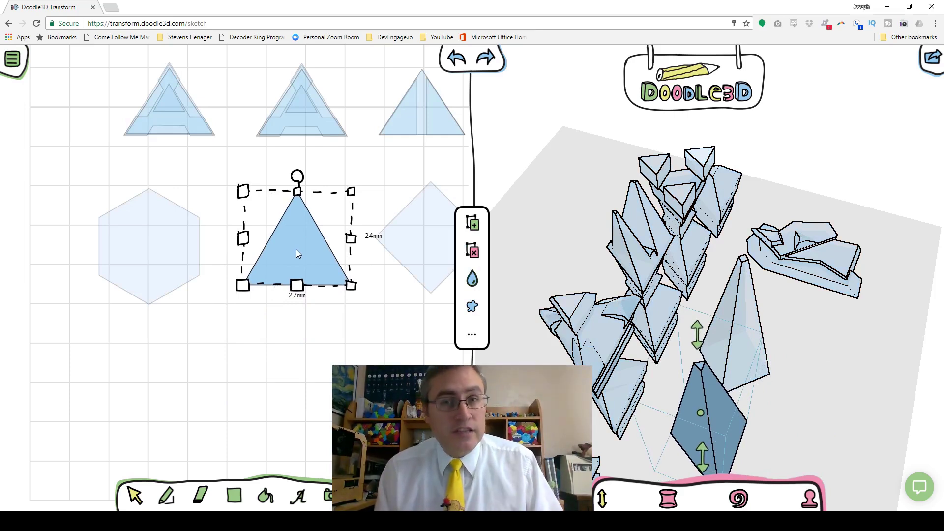
{"action": "left_click", "coordinate": [305, 308]}
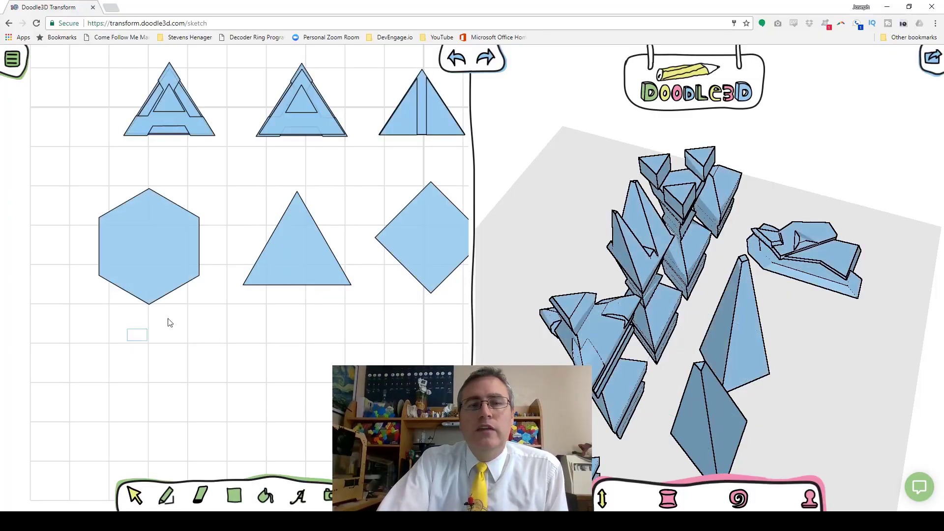
{"action": "left_click_drag", "start_coordinate": [169, 322], "coordinate": [458, 225]}
Step: Remove the three selected test shapes with the delete button
{"action": "left_click", "coordinate": [471, 237]}
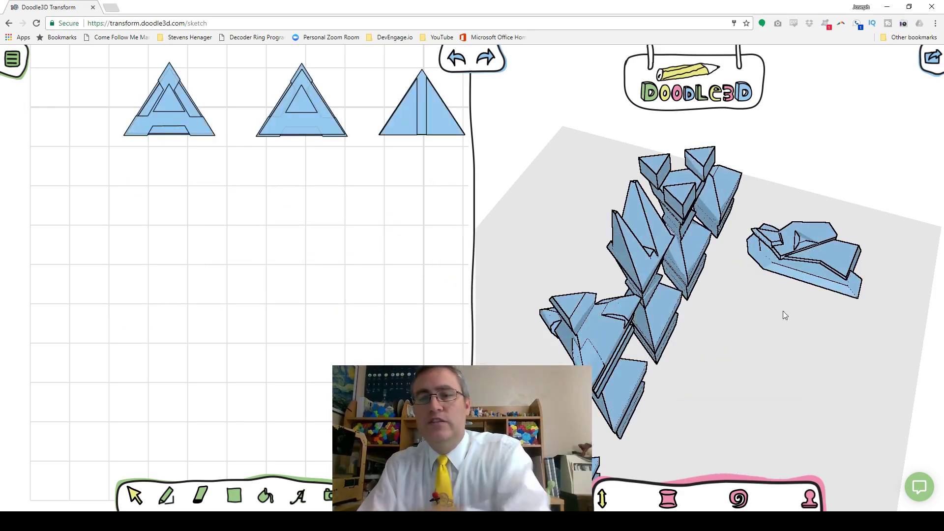
{"action": "mouse_move", "coordinate": [770, 344]}
{"action": "left_mouse_down"}
{"action": "mouse_move", "coordinate": [771, 331]}
{"action": "mouse_move", "coordinate": [731, 379]}
{"action": "mouse_move", "coordinate": [697, 375]}
{"action": "mouse_move", "coordinate": [791, 324]}
{"action": "mouse_move", "coordinate": [623, 343]}
{"action": "mouse_move", "coordinate": [674, 297]}
{"action": "mouse_move", "coordinate": [565, 285]}
{"action": "left_mouse_up"}
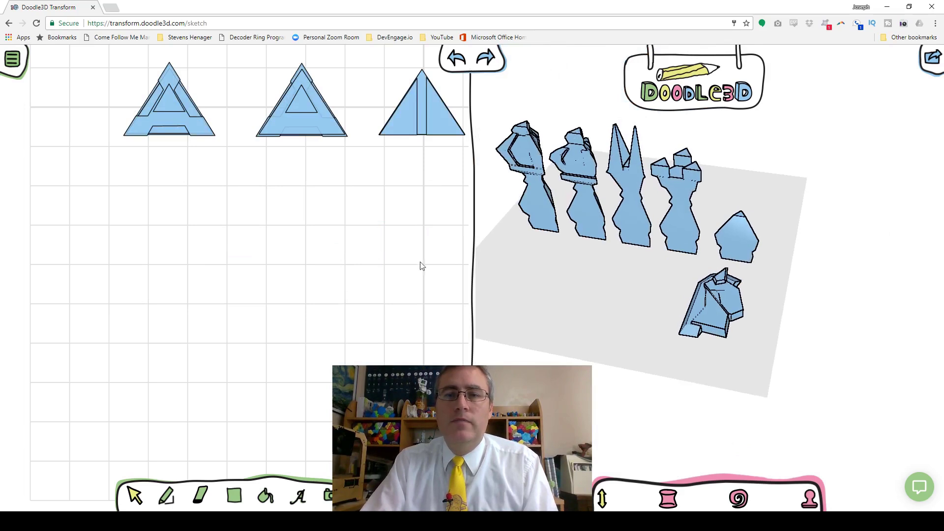
{"action": "mouse_move", "coordinate": [420, 216]}
{"action": "right_mouse_down"}
{"action": "mouse_move", "coordinate": [329, 206]}
{"action": "mouse_move", "coordinate": [139, 224]}
{"action": "right_mouse_up"}
Step: Pan to the knight sketch and orbit the 3D preview around the knight and triangle pieces
{"action": "right_click_drag", "start_coordinate": [312, 223], "coordinate": [213, 226]}
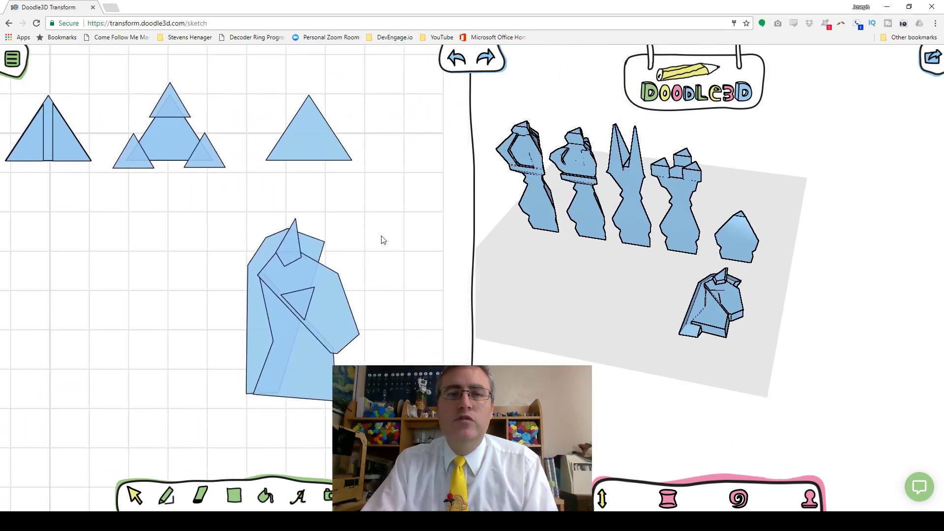
{"action": "left_click_drag", "start_coordinate": [383, 237], "coordinate": [365, 194]}
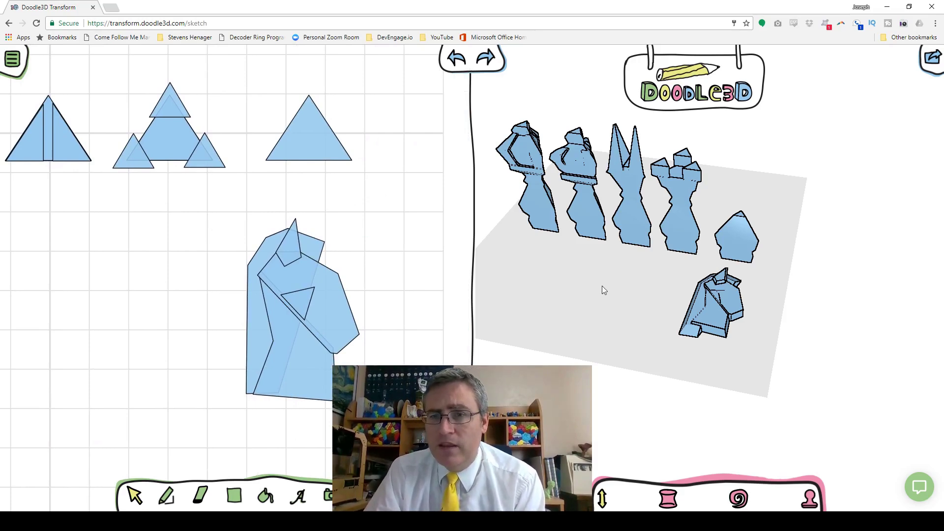
{"action": "scroll", "coordinate": [752, 278], "scroll_direction": "up", "scroll_amount": 2}
{"action": "scroll", "coordinate": [675, 267], "scroll_direction": "up", "scroll_amount": 2}
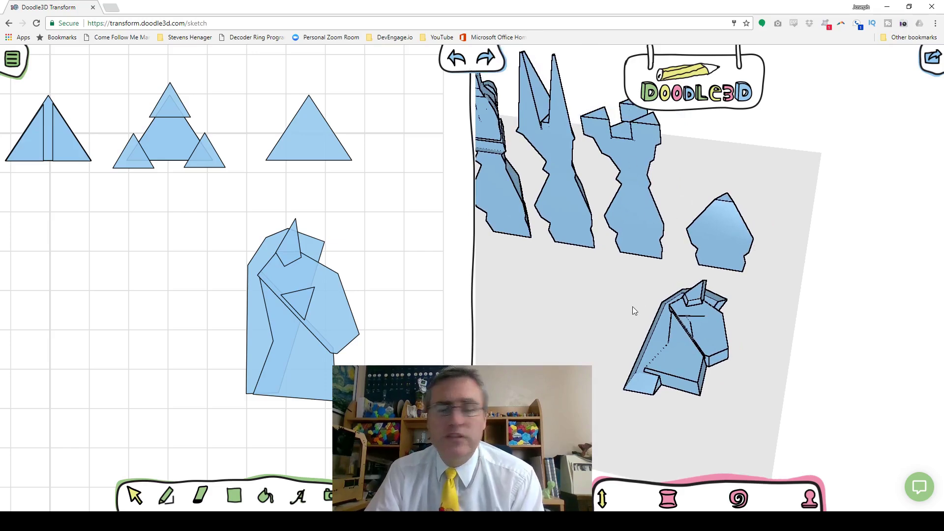
{"action": "mouse_move", "coordinate": [615, 373]}
{"action": "left_mouse_down"}
{"action": "mouse_move", "coordinate": [473, 313]}
{"action": "mouse_move", "coordinate": [443, 339]}
{"action": "left_mouse_up"}
{"action": "left_click_drag", "start_coordinate": [580, 353], "coordinate": [604, 408]}
{"action": "left_click_drag", "start_coordinate": [595, 347], "coordinate": [712, 432]}
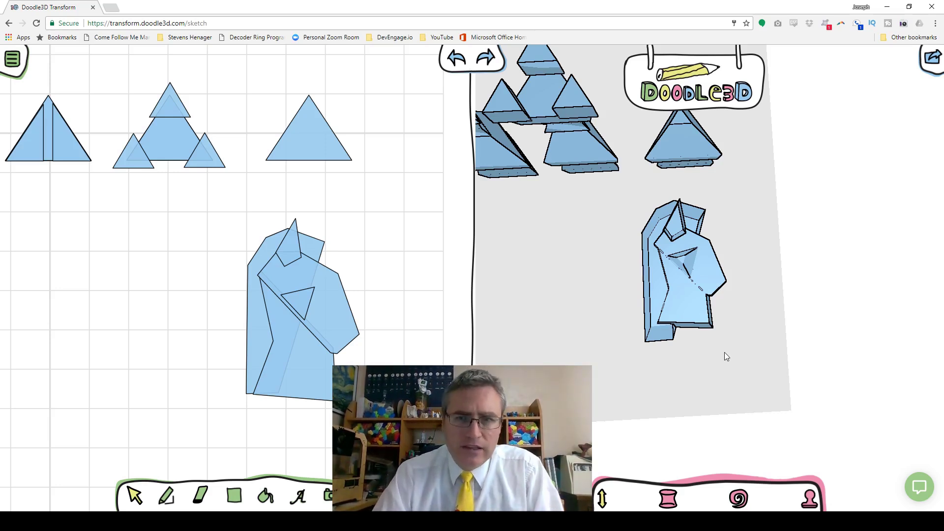
{"action": "left_click_drag", "start_coordinate": [724, 352], "coordinate": [706, 426]}
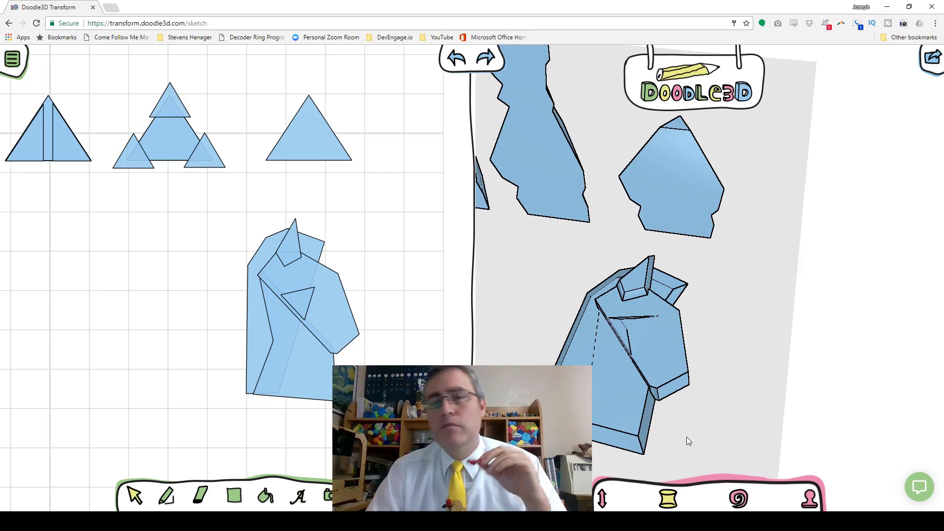
{"action": "mouse_move", "coordinate": [739, 348]}
{"action": "left_mouse_down"}
{"action": "mouse_move", "coordinate": [684, 362]}
{"action": "mouse_move", "coordinate": [648, 320]}
{"action": "mouse_move", "coordinate": [750, 432]}
{"action": "mouse_move", "coordinate": [710, 390]}
{"action": "mouse_move", "coordinate": [714, 300]}
{"action": "mouse_move", "coordinate": [671, 352]}
{"action": "left_mouse_up"}
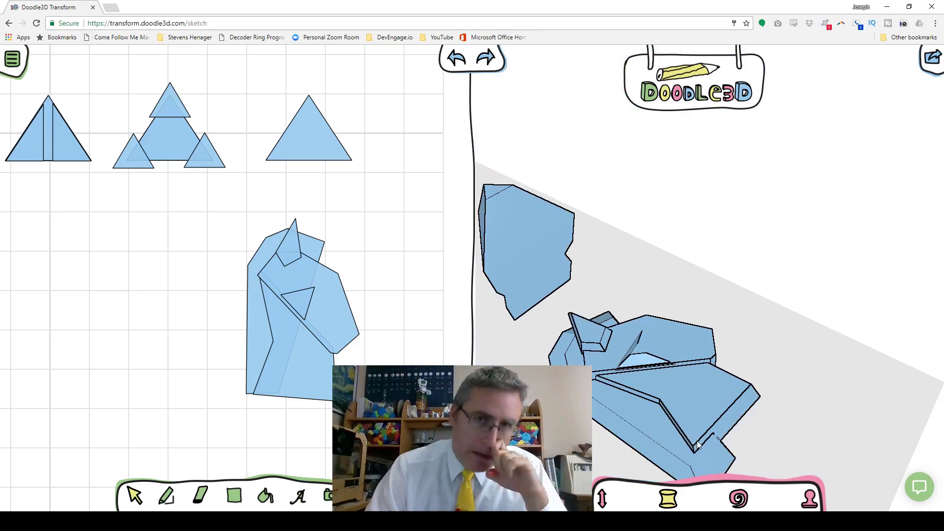